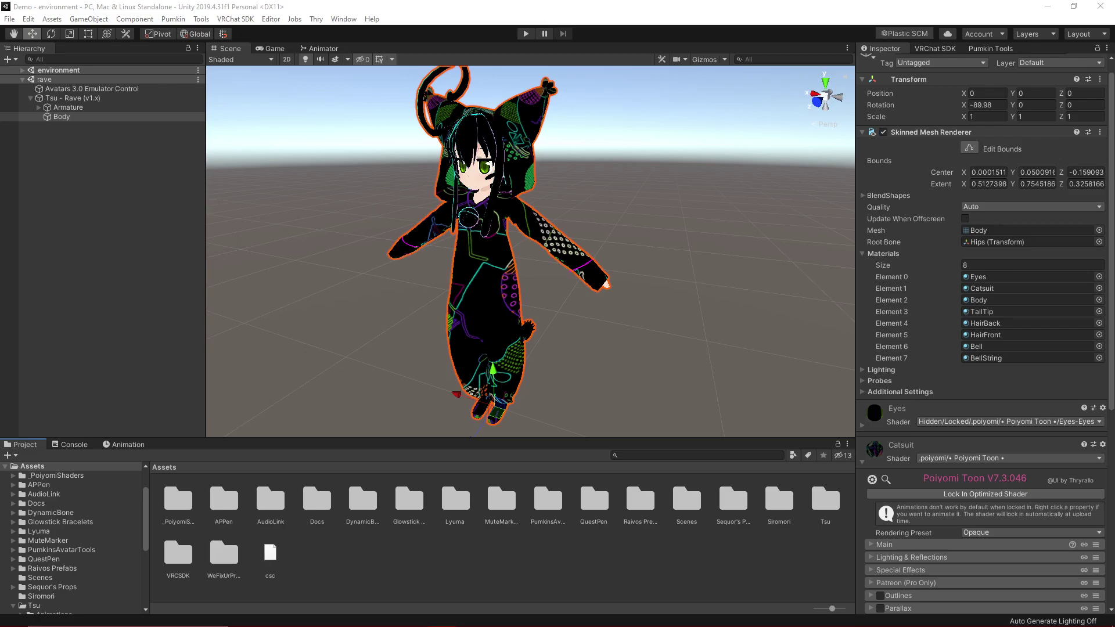
- Enable Emission in the Catsuit material's special effects and raise its emission strength to 0.7
{"action": "left_click", "coordinate": [690, 29]}
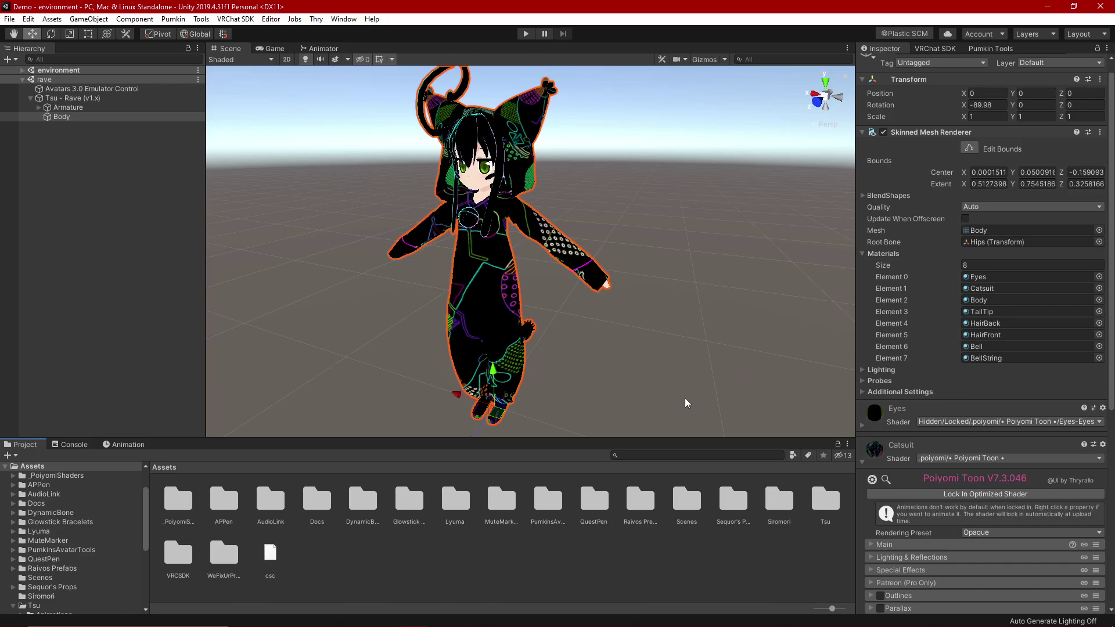
{"action": "scroll", "coordinate": [886, 388], "scroll_direction": "down", "scroll_amount": 5}
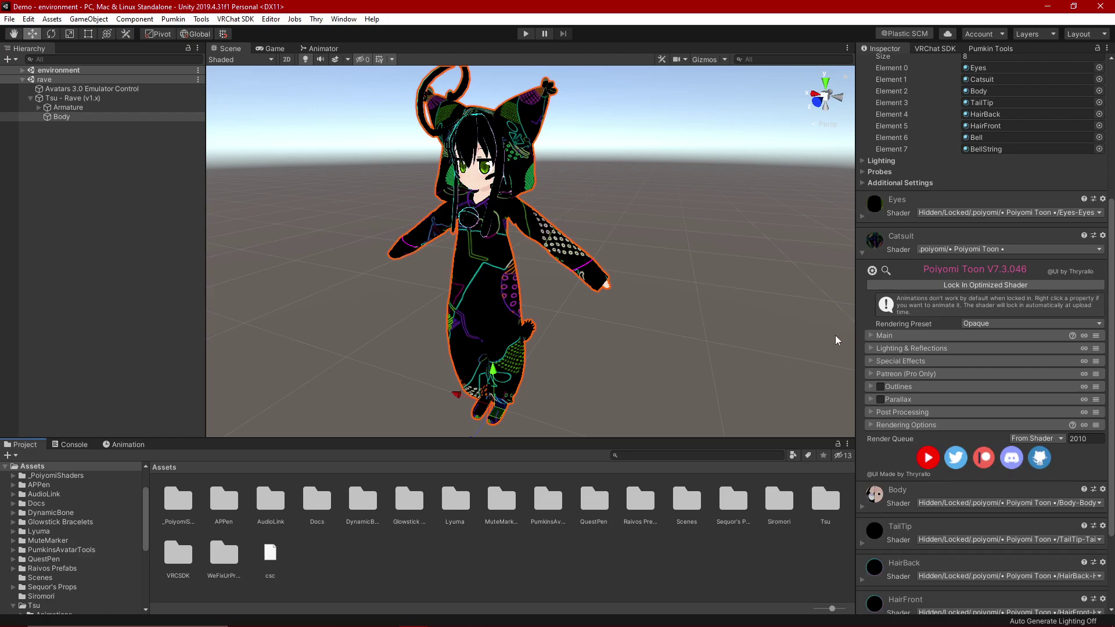
{"action": "left_click", "coordinate": [869, 361]}
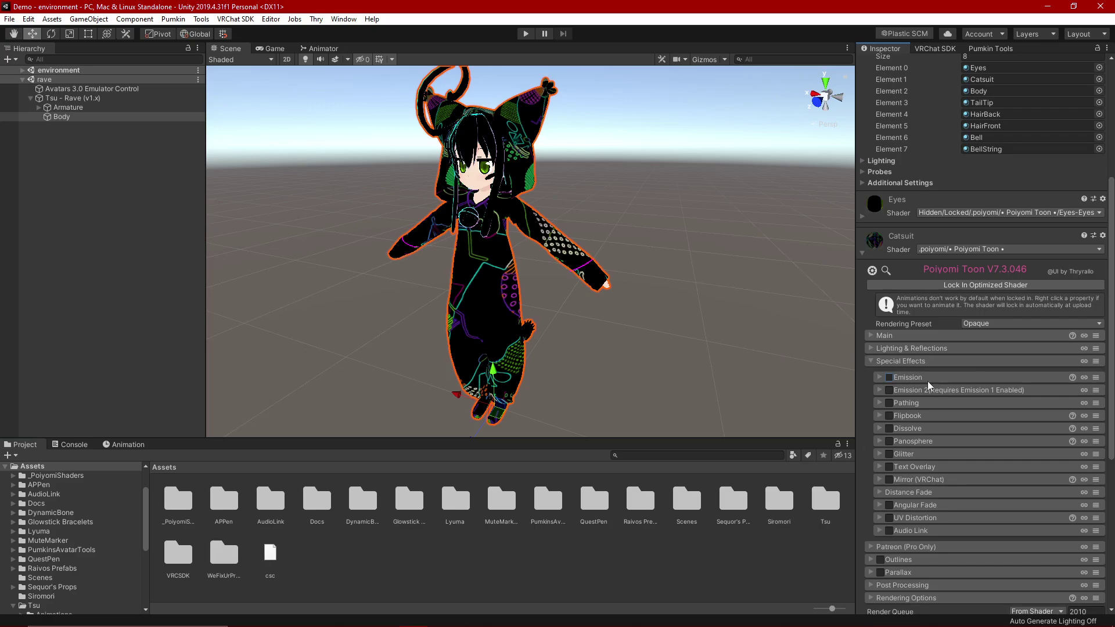
{"action": "left_click", "coordinate": [879, 377]}
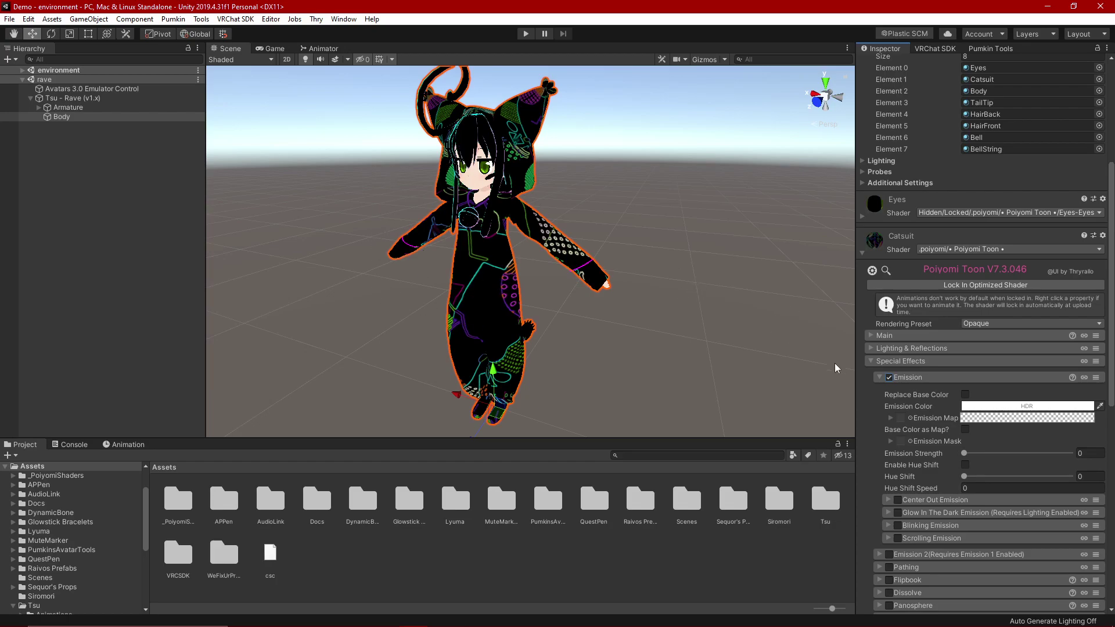
{"action": "left_click", "coordinate": [964, 454]}
{"action": "left_click_drag", "start_coordinate": [964, 453], "coordinate": [968, 454]}
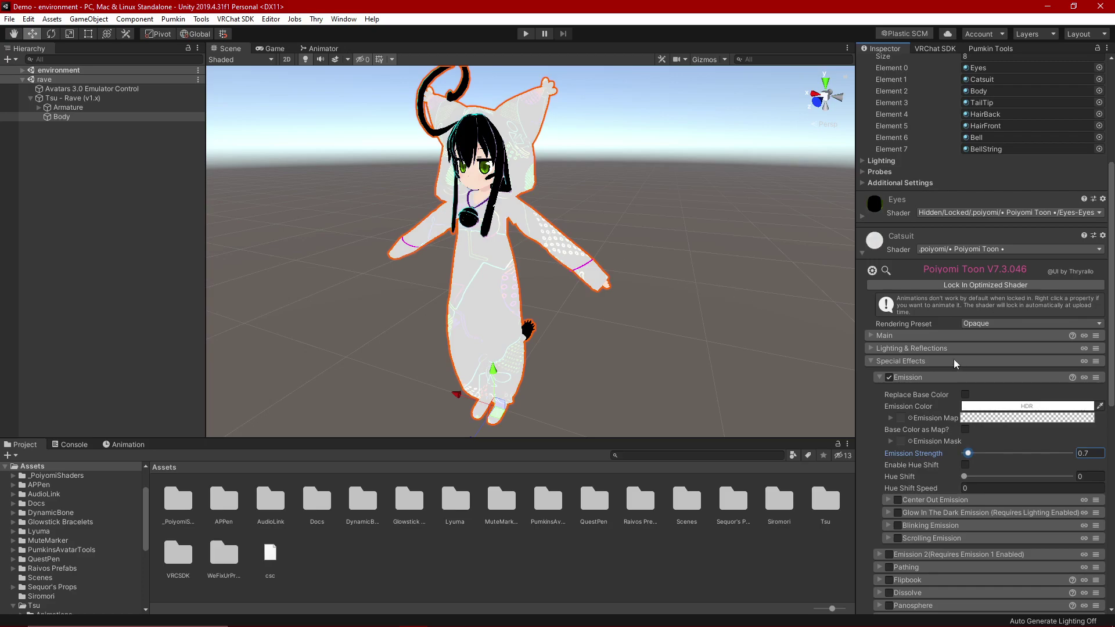
- Check the Catsuit's emission color and main settings, and use the base color as the emission map
{"action": "left_click", "coordinate": [984, 407]}
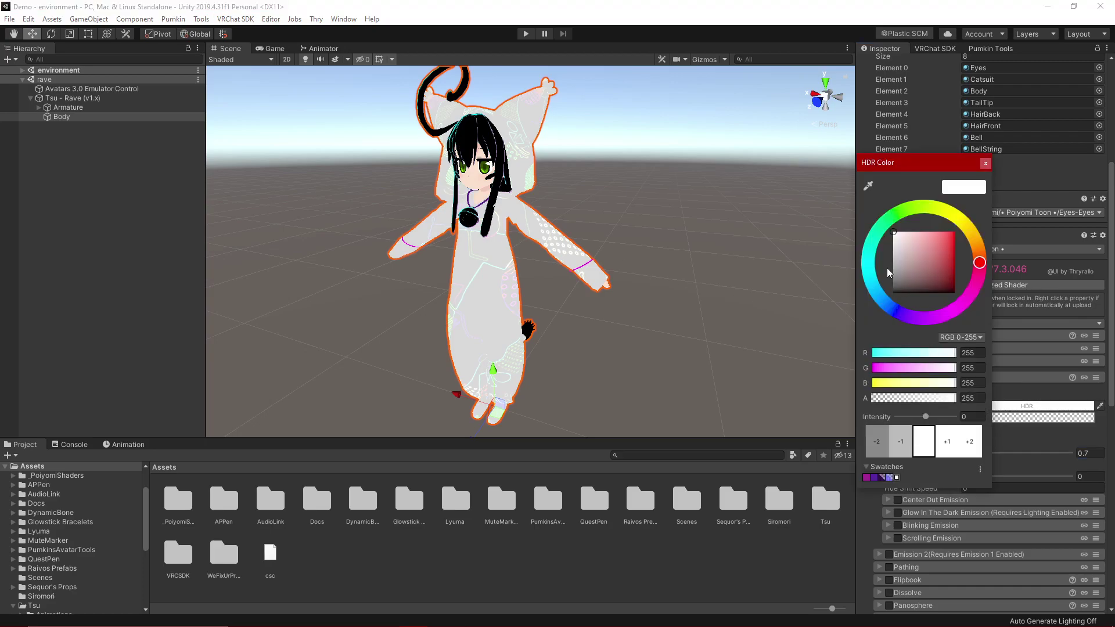
{"action": "left_click", "coordinate": [985, 164]}
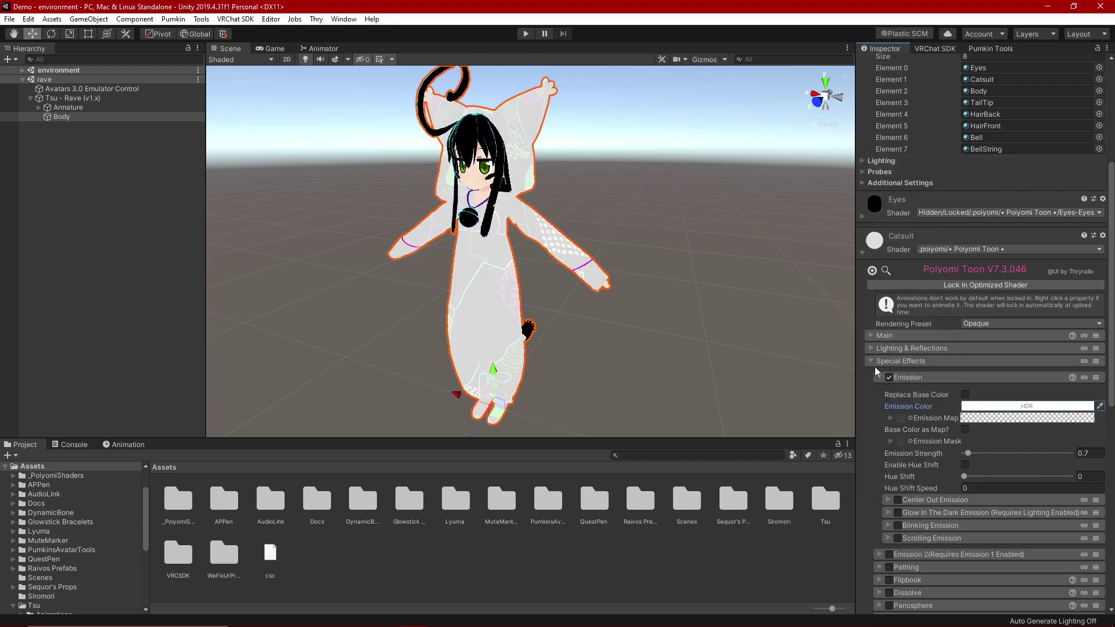
{"action": "left_click", "coordinate": [964, 395]}
{"action": "left_click", "coordinate": [965, 395]}
{"action": "left_click", "coordinate": [964, 429]}
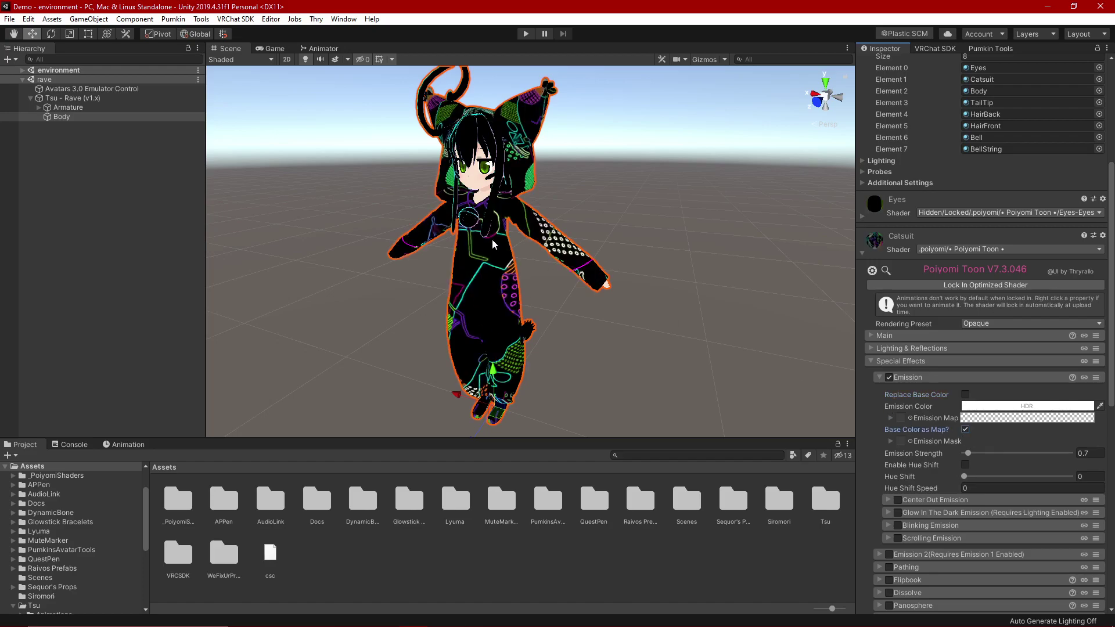
{"action": "left_click", "coordinate": [871, 336]}
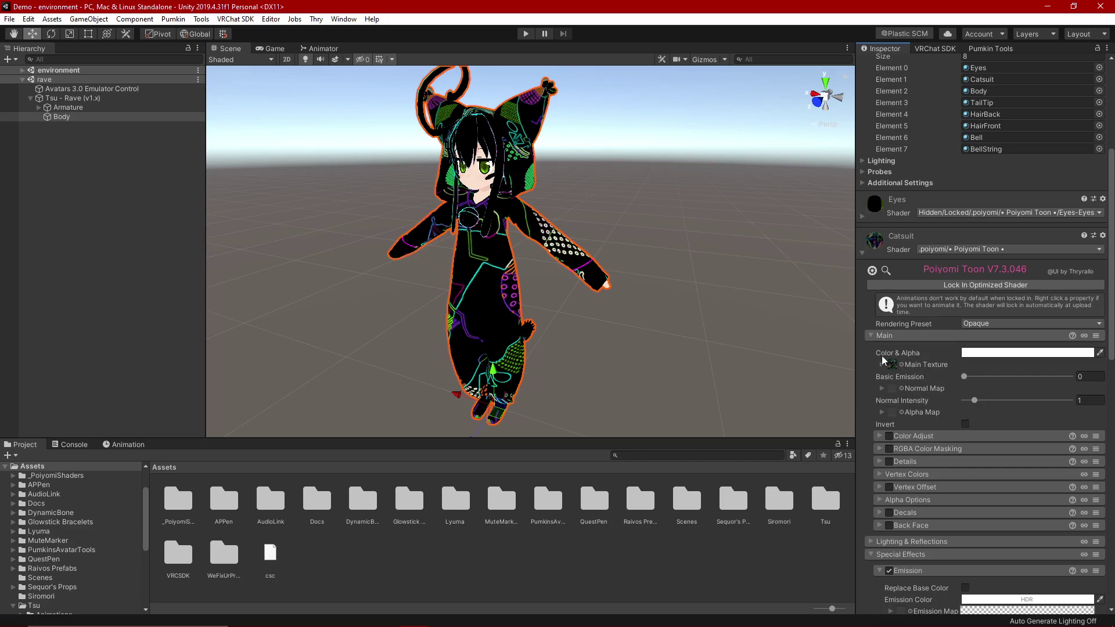
{"action": "left_click", "coordinate": [867, 336]}
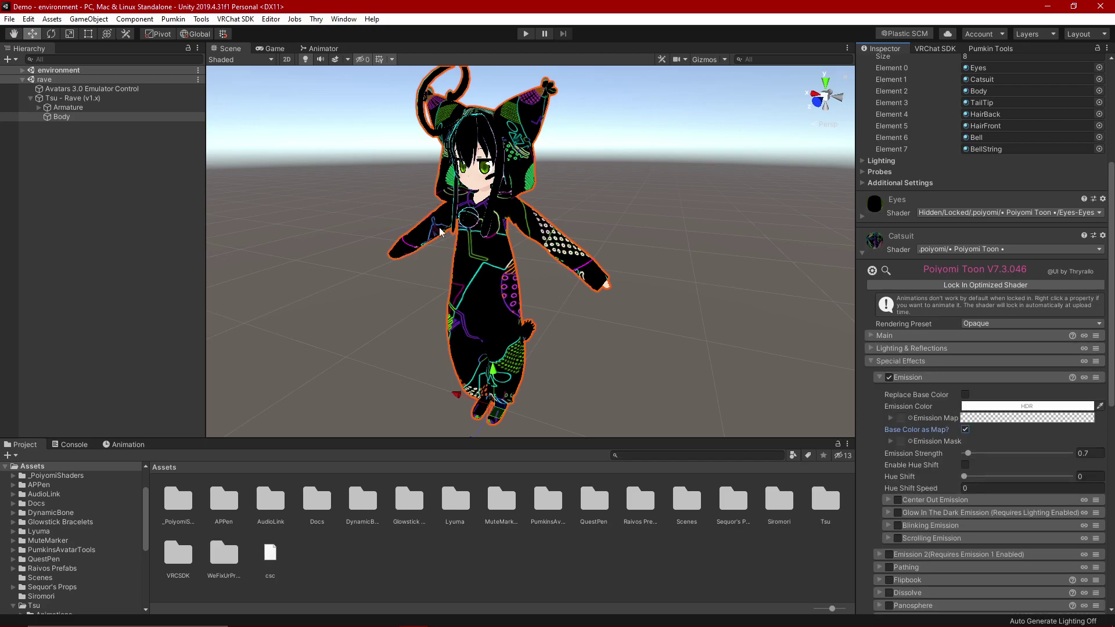
- Try a stronger Catsuit glow by raising the emission strength to 10
{"action": "left_click_drag", "start_coordinate": [968, 455], "coordinate": [988, 446]}
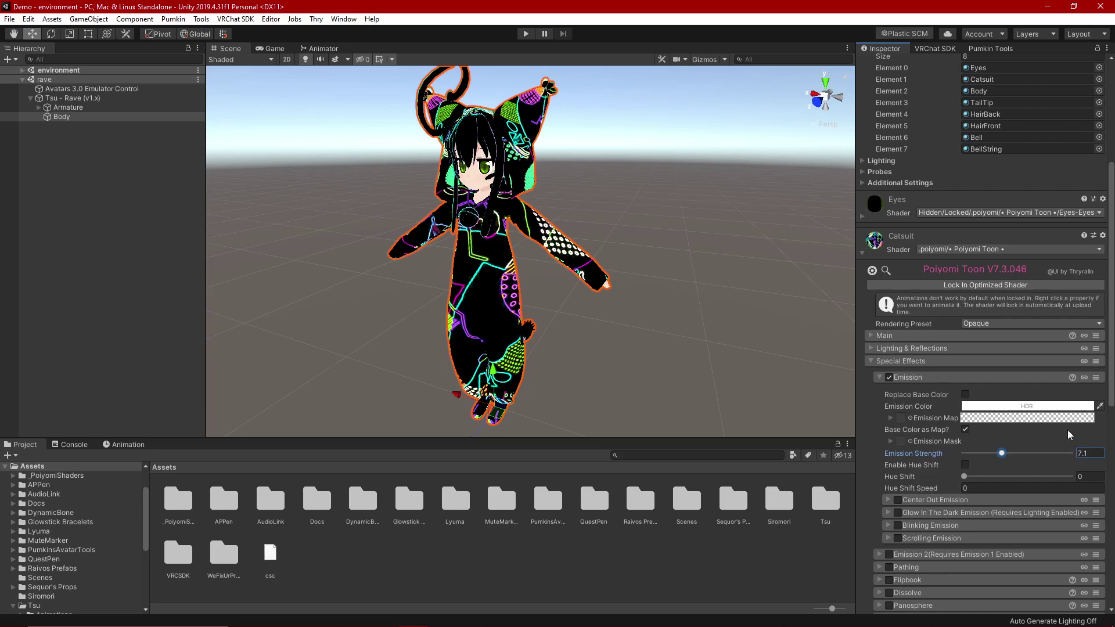
{"action": "mouse_move", "coordinate": [1003, 456]}
{"action": "left_mouse_down"}
{"action": "mouse_move", "coordinate": [968, 453]}
{"action": "mouse_move", "coordinate": [1017, 454]}
{"action": "left_mouse_up"}
{"action": "left_click", "coordinate": [1081, 452]}
{"action": "type", "text": "10"}
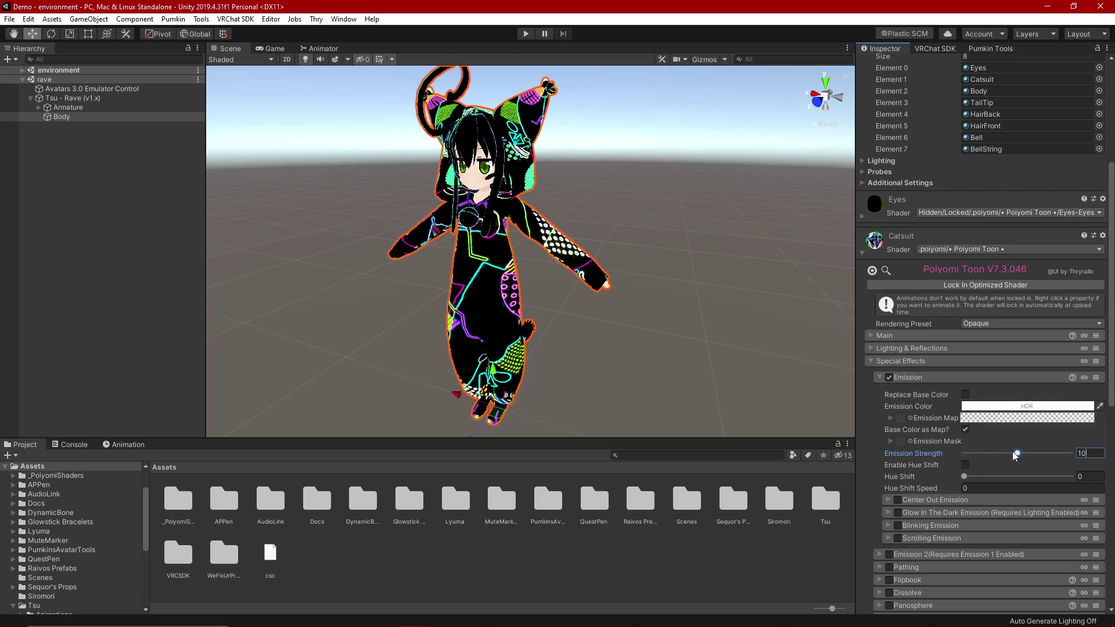
- Reset the Catsuit's emission strength to 0 and collapse the emission and special effects settings
{"action": "left_click_drag", "start_coordinate": [1017, 452], "coordinate": [964, 452]}
{"action": "left_click", "coordinate": [891, 441]}
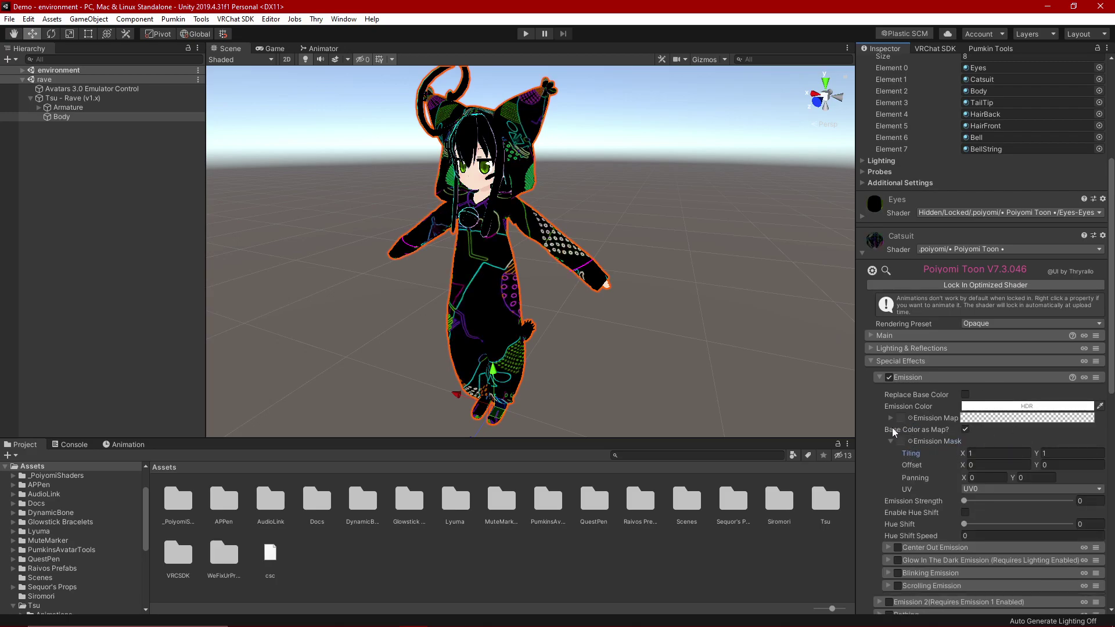
{"action": "left_click", "coordinate": [890, 440]}
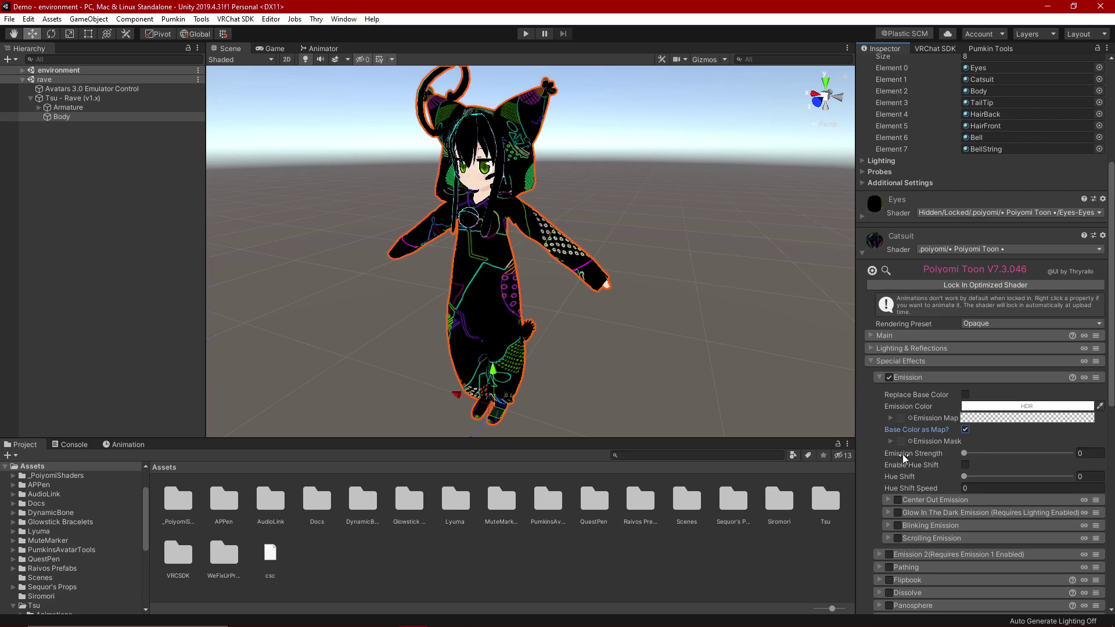
{"action": "mouse_move", "coordinate": [904, 454]}
{"action": "left_click", "coordinate": [879, 378]}
{"action": "left_click", "coordinate": [871, 362]}
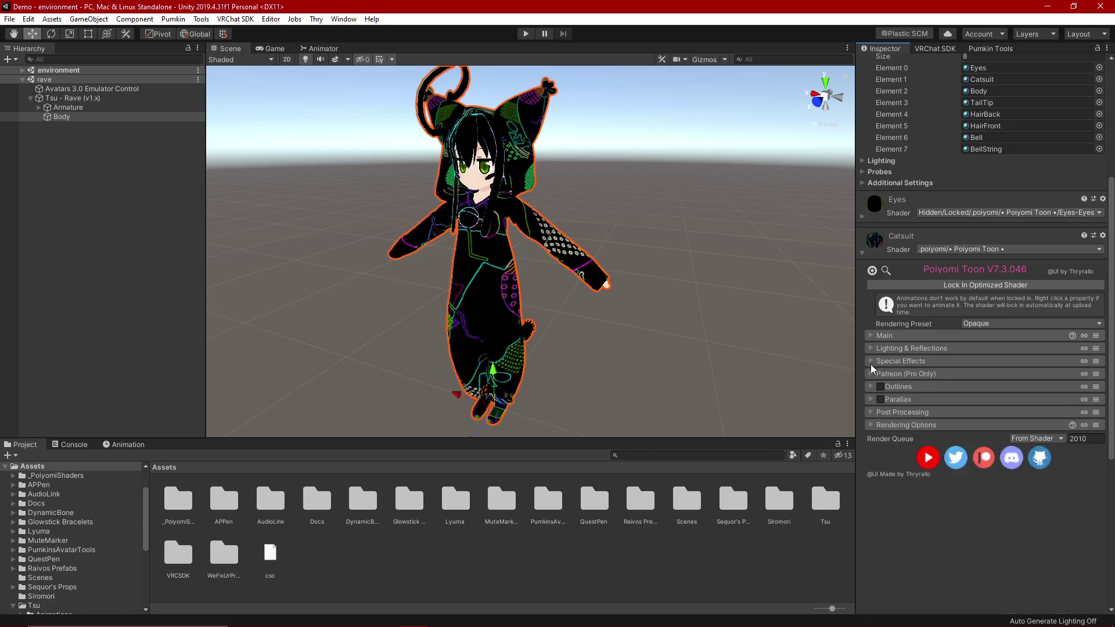
- Create a folder named Toggles inside Assets/Tsu/Controllers/FX
{"action": "left_click", "coordinate": [335, 288]}
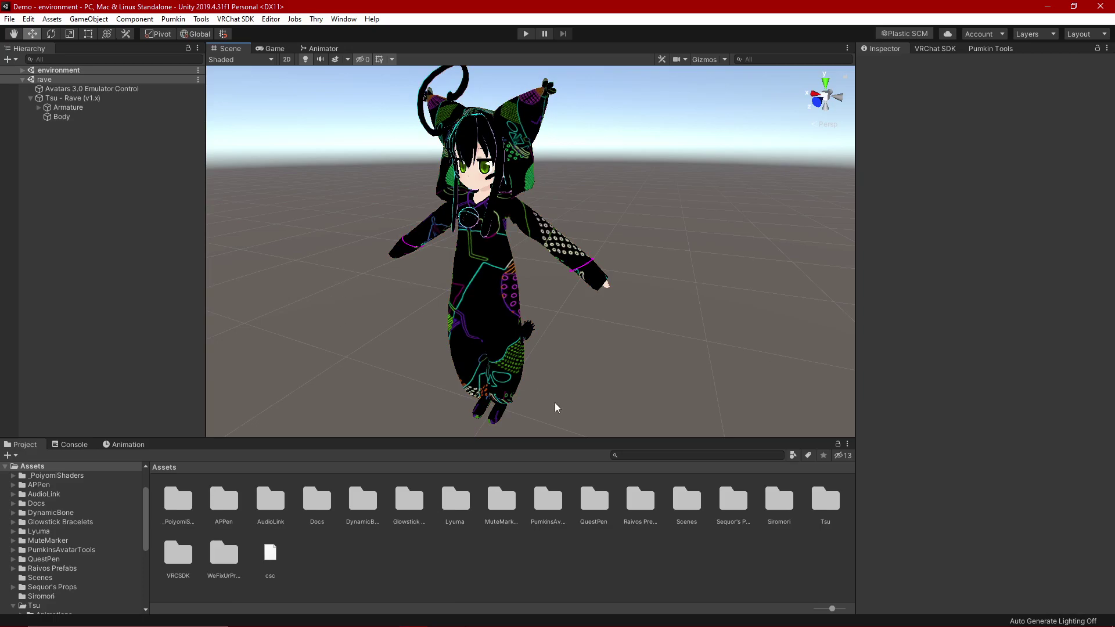
{"action": "double_click", "coordinate": [825, 499]}
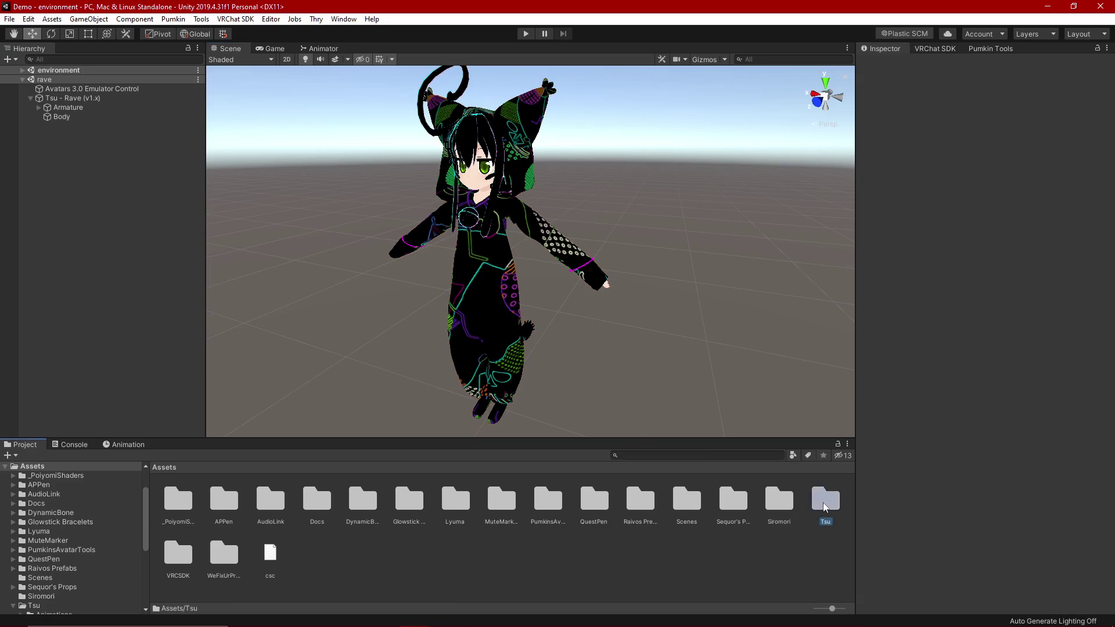
{"action": "double_click", "coordinate": [221, 504]}
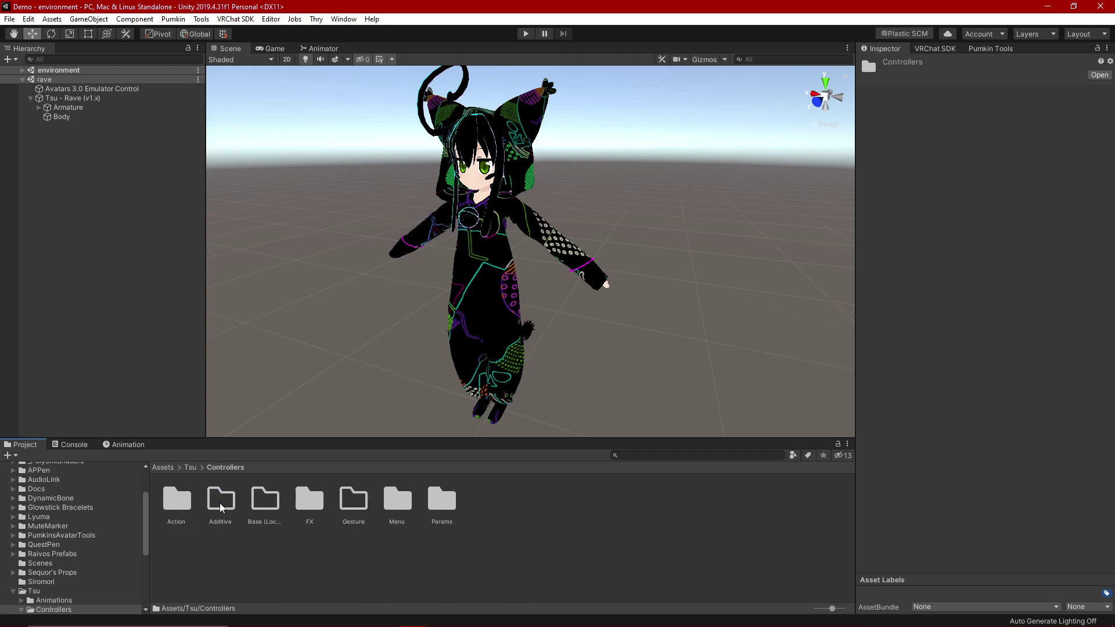
{"action": "double_click", "coordinate": [310, 503]}
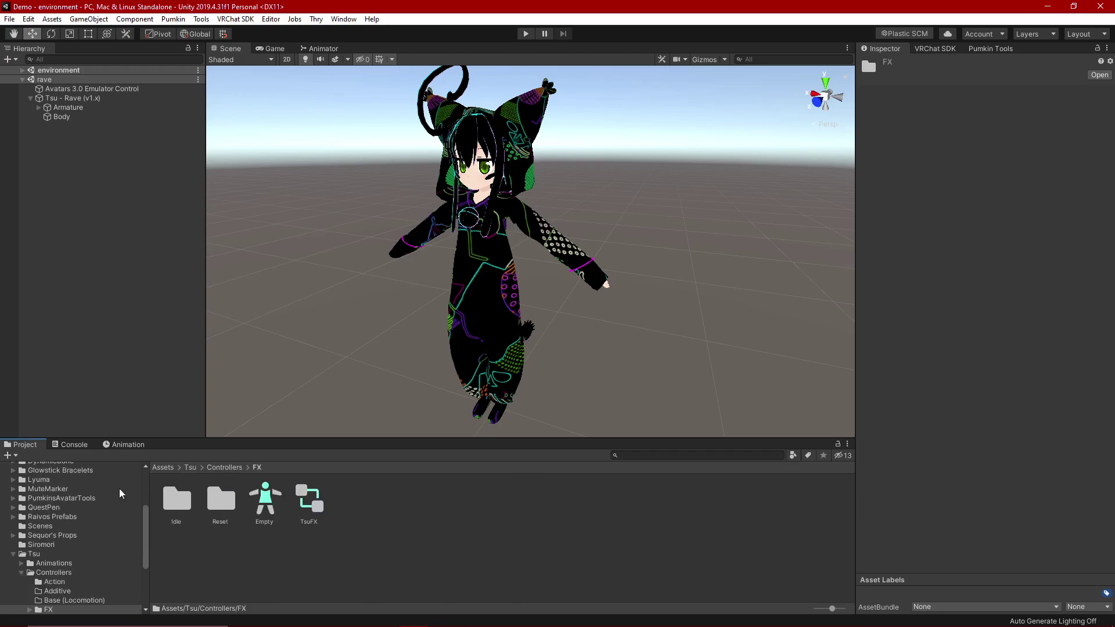
{"action": "right_click", "coordinate": [356, 500]}
{"action": "mouse_move", "coordinate": [448, 197]}
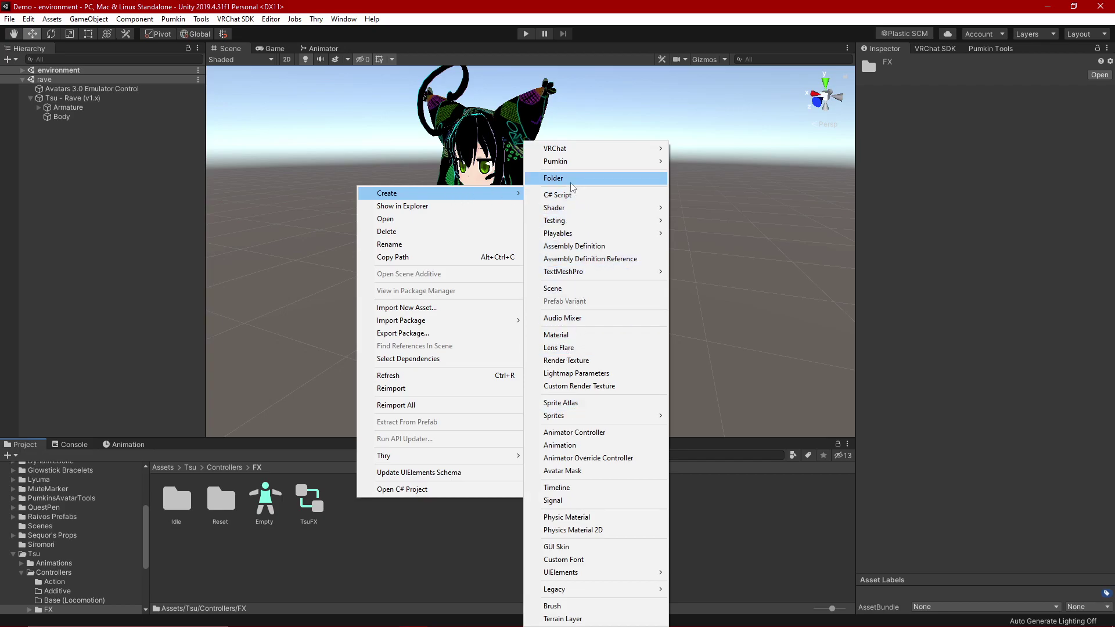
{"action": "left_click", "coordinate": [572, 177]}
{"action": "type", "text": "Toggle"}
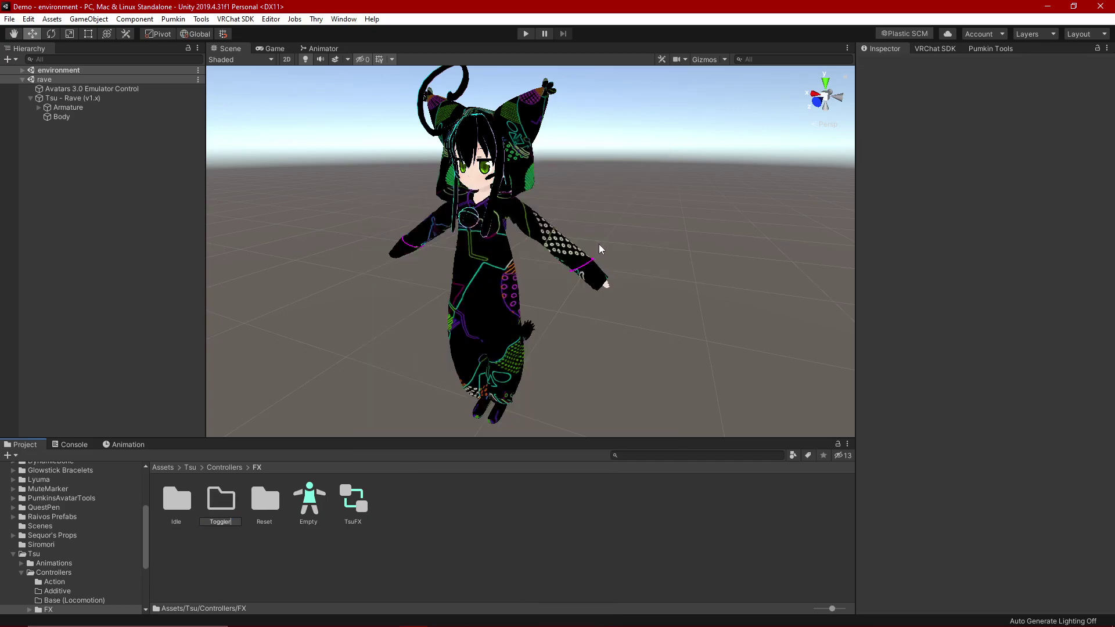
{"action": "type", "text": "s"}
{"action": "key", "text": "Return"}
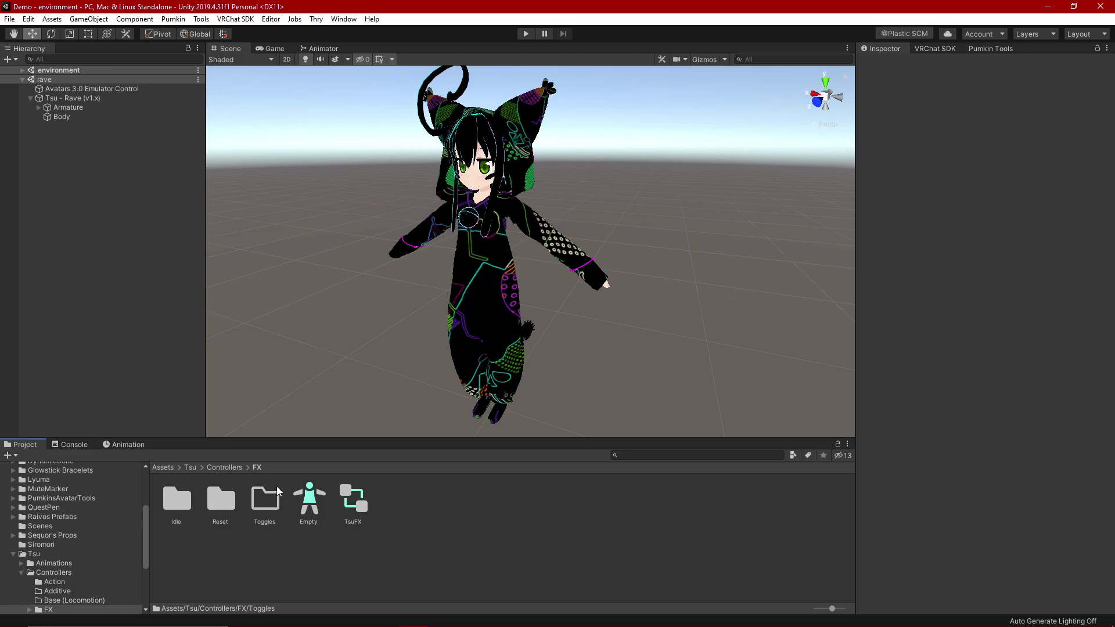
- Create an animation clip named Emission0 in the Toggles folder
{"action": "double_click", "coordinate": [274, 501]}
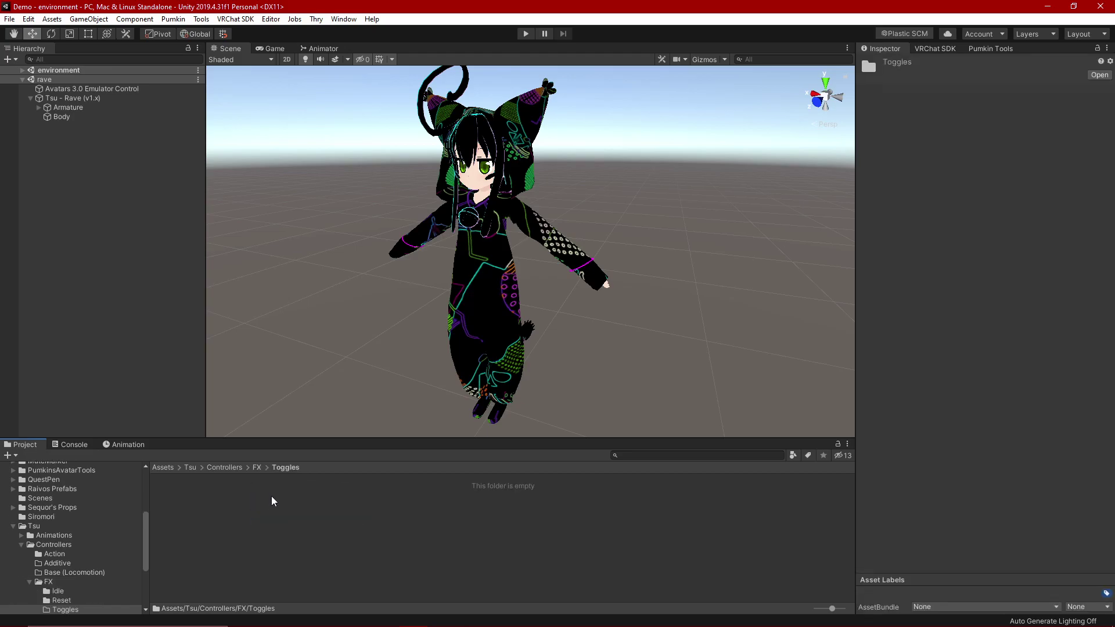
{"action": "right_click", "coordinate": [243, 516]}
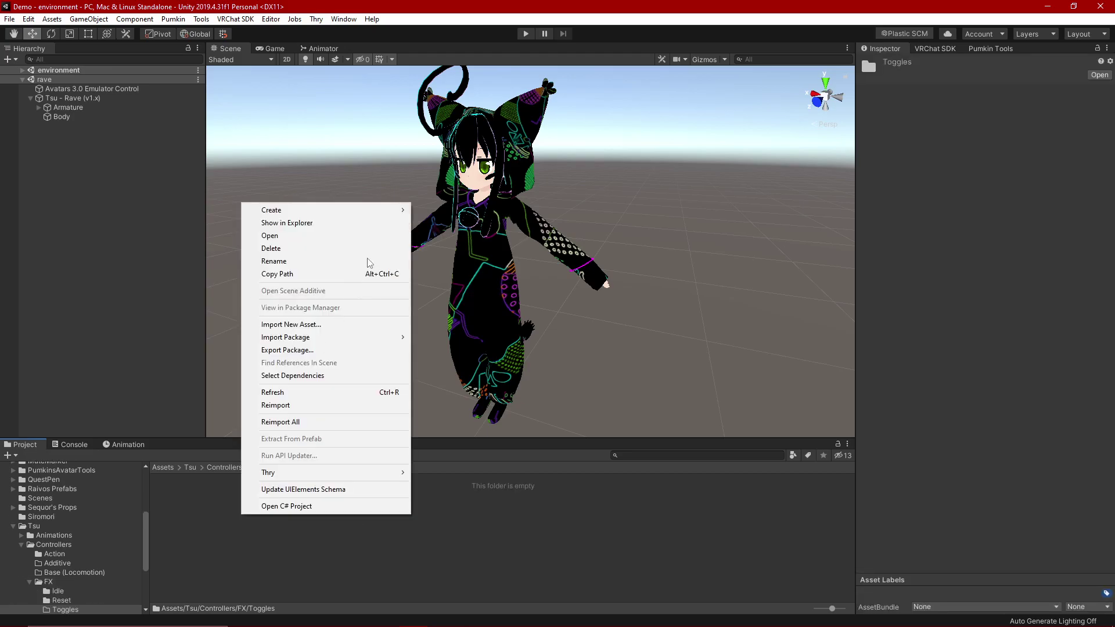
{"action": "mouse_move", "coordinate": [383, 216]}
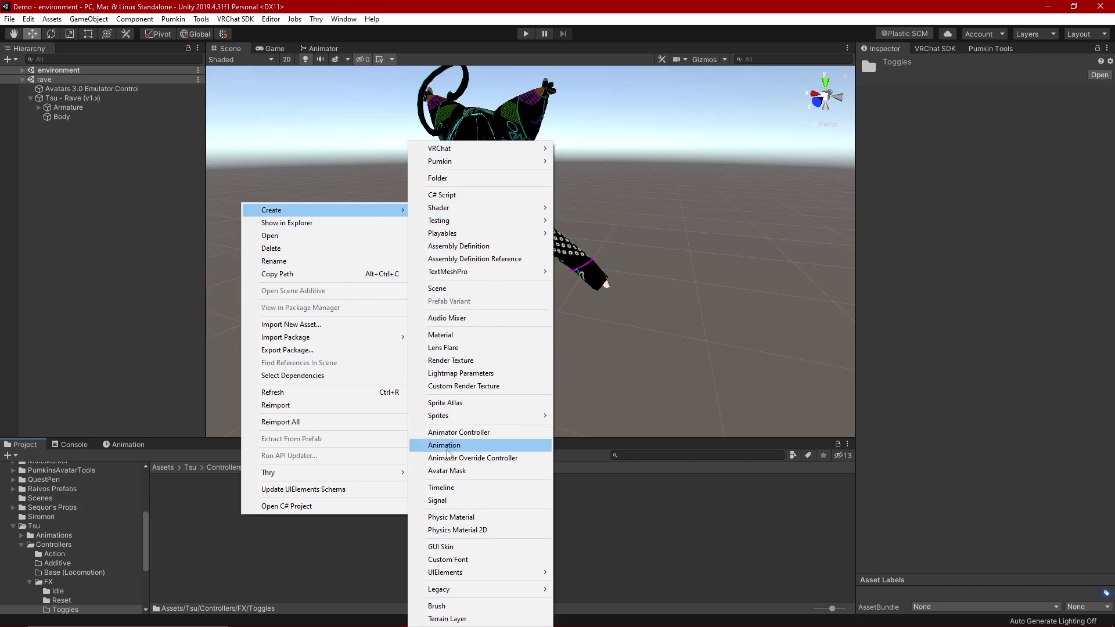
{"action": "left_click", "coordinate": [447, 447]}
{"action": "type", "text": "Emission-"}
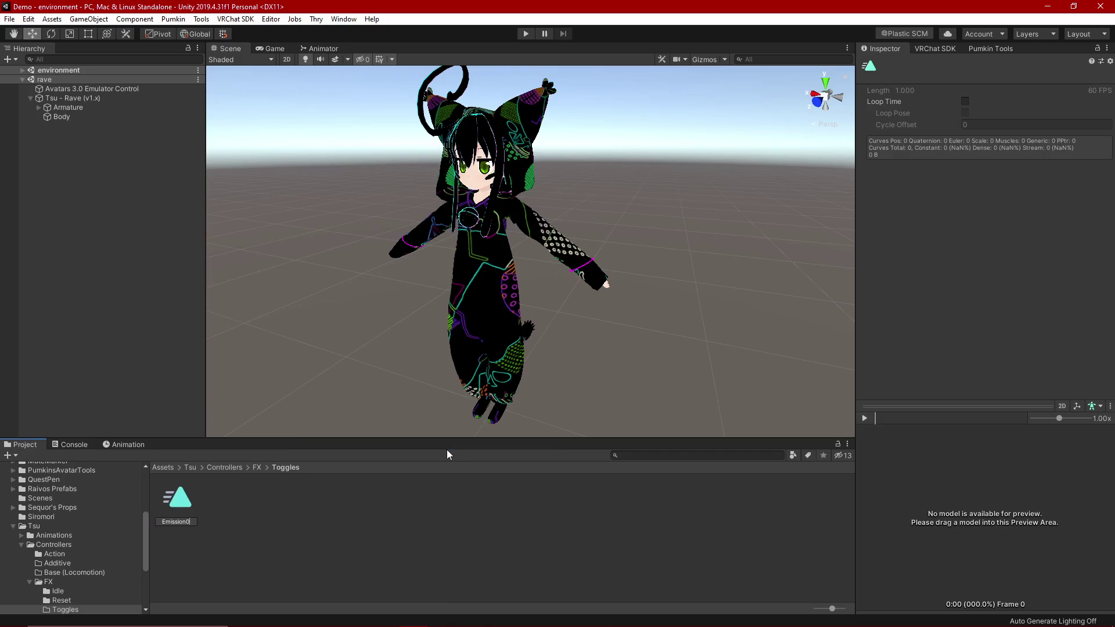
{"action": "key", "text": "Return"}
{"action": "left_click", "coordinate": [223, 500]}
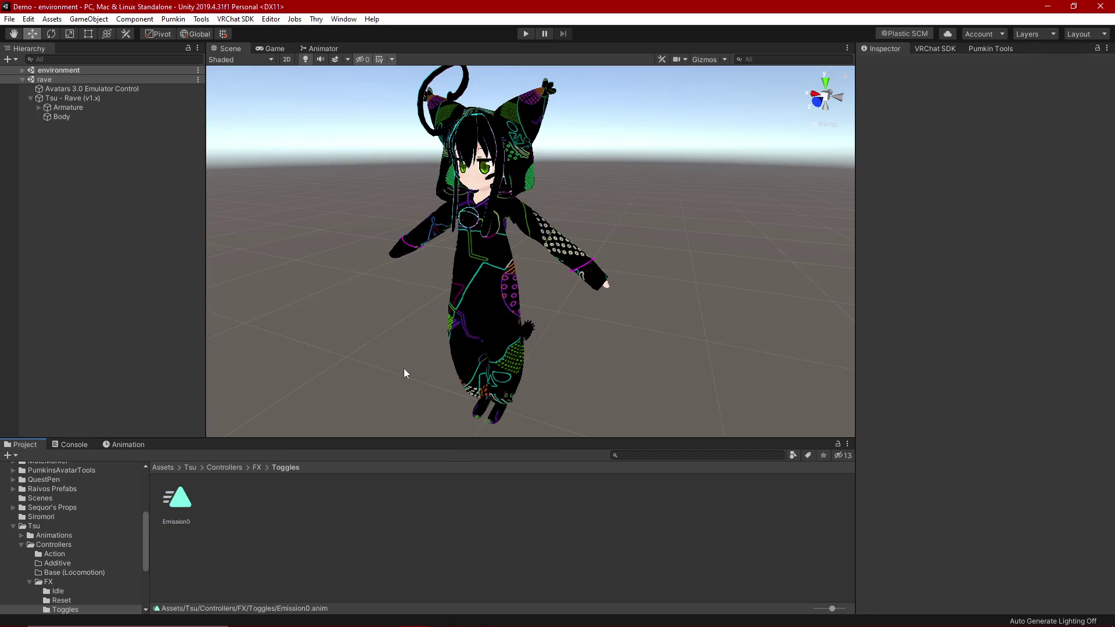
- Create a second animation clip named Emission1 in the Toggles folder
{"action": "right_click", "coordinate": [269, 519]}
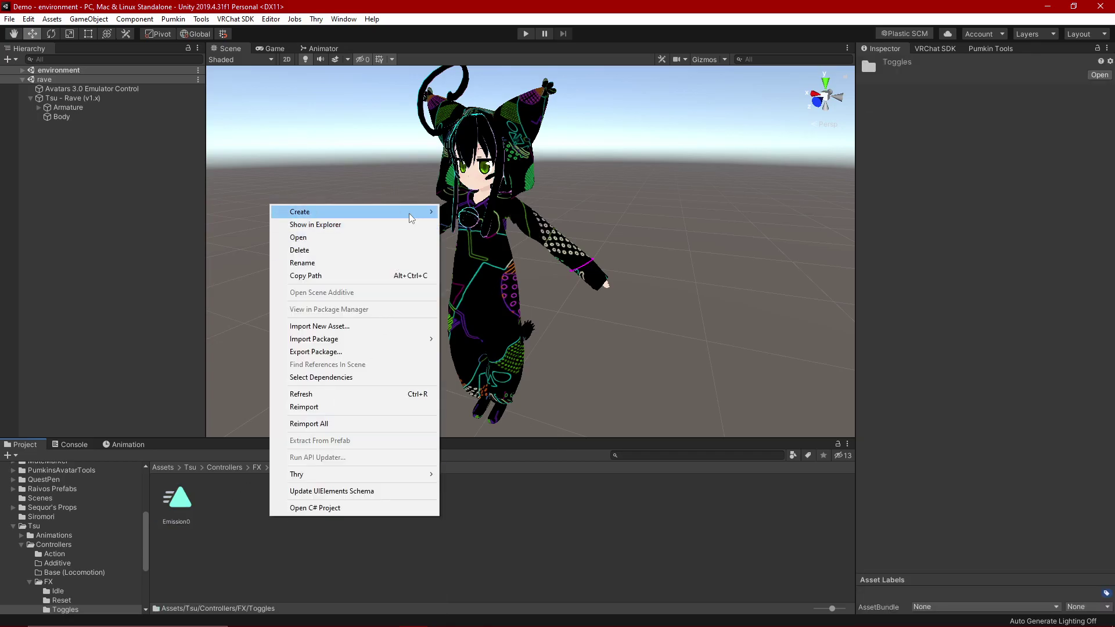
{"action": "mouse_move", "coordinate": [348, 211]}
{"action": "left_click", "coordinate": [471, 445]}
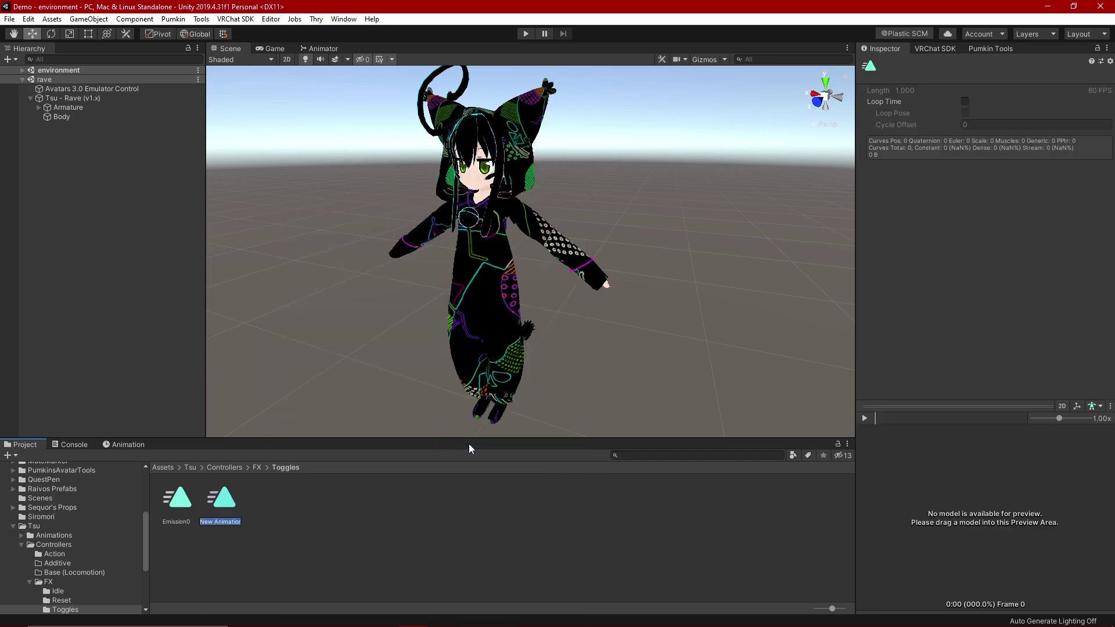
{"action": "type", "text": "Emission1"}
{"action": "key", "text": "Return"}
{"action": "left_click", "coordinate": [391, 527]}
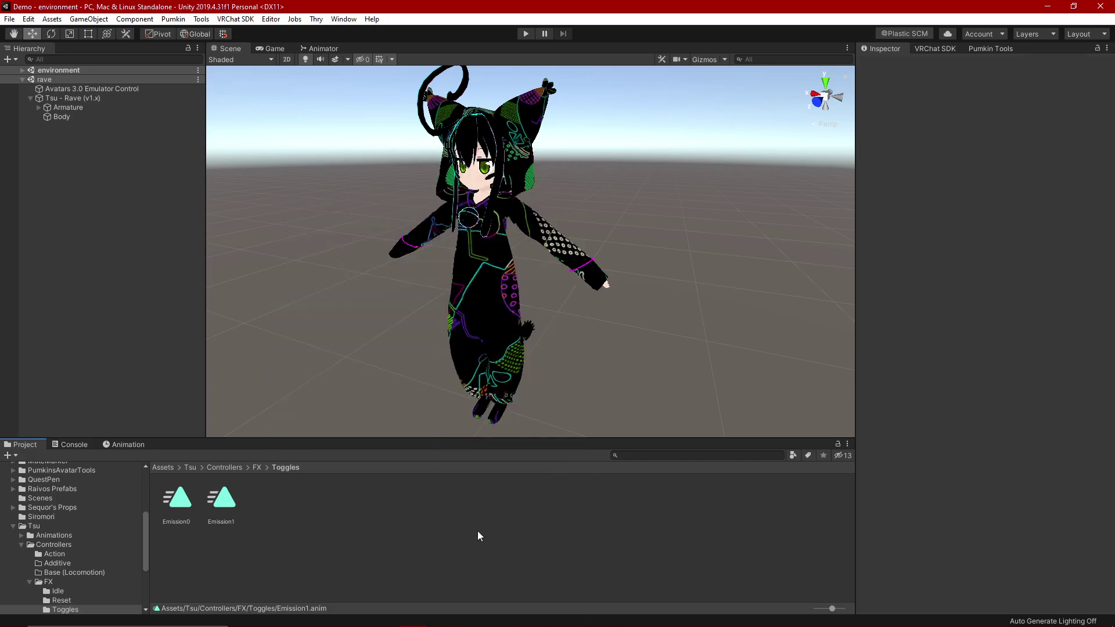
- Assign both the Emission0 and Emission1 clips to the Tsu - Rave (v1.x) avatar in the scene
{"action": "left_click", "coordinate": [186, 509]}
{"action": "key", "text": "ctrl+a"}
{"action": "left_click_drag", "start_coordinate": [181, 503], "coordinate": [90, 100]}
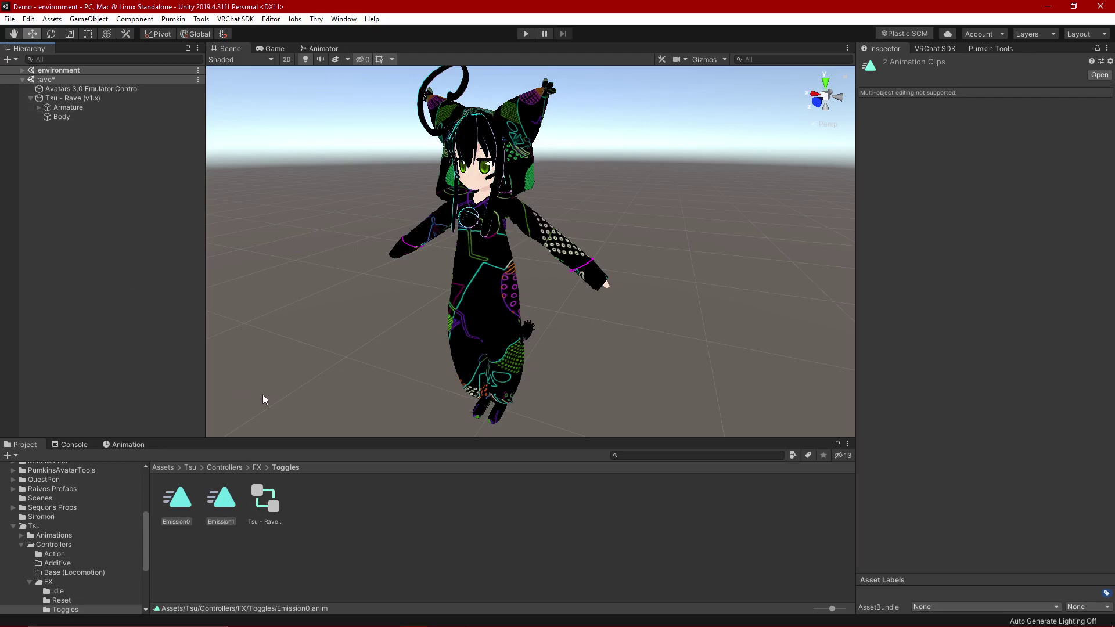
- Show the Tsu - Rave (v1.x) avatar's clips in the Animation editor, then clear the selection
{"action": "left_click", "coordinate": [82, 97]}
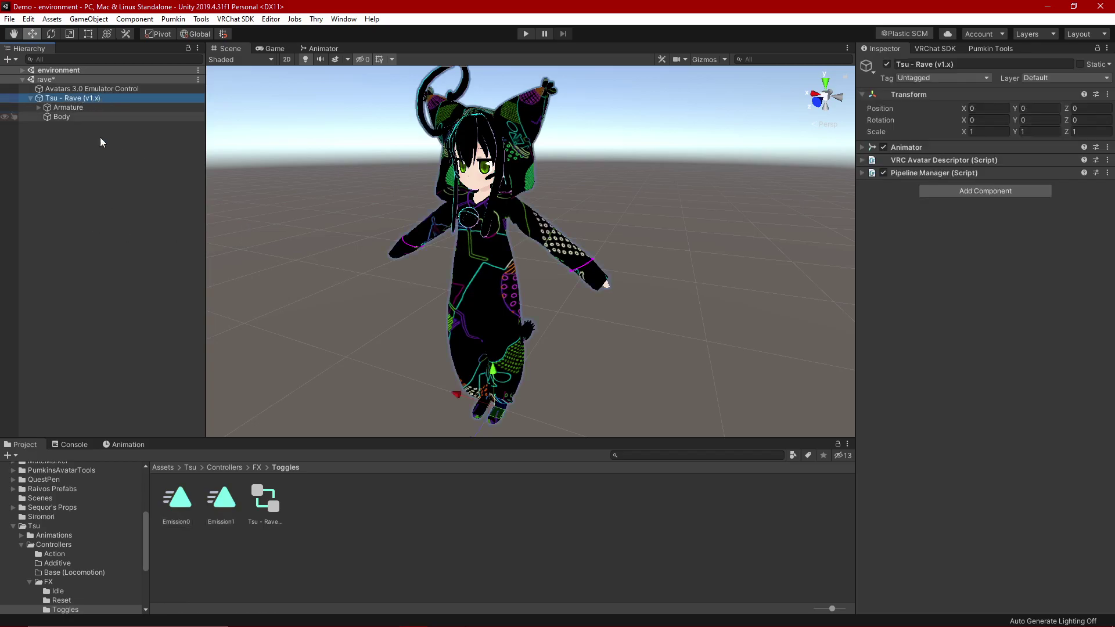
{"action": "left_click", "coordinate": [124, 444]}
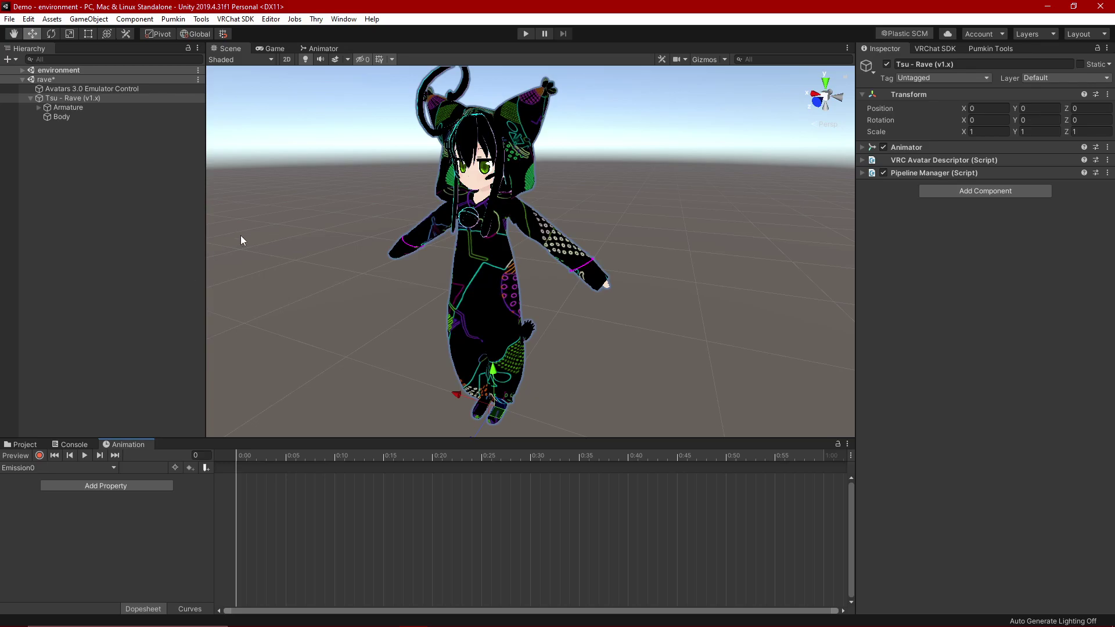
{"action": "left_click", "coordinate": [349, 22]}
{"action": "mouse_move", "coordinate": [405, 201]}
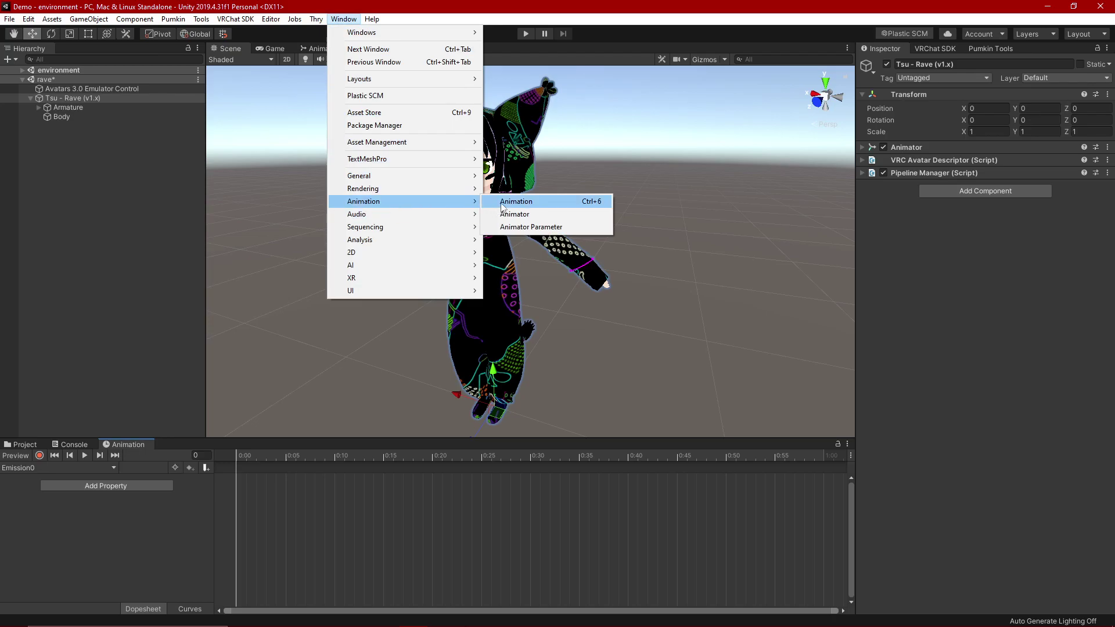
{"action": "left_click", "coordinate": [245, 292]}
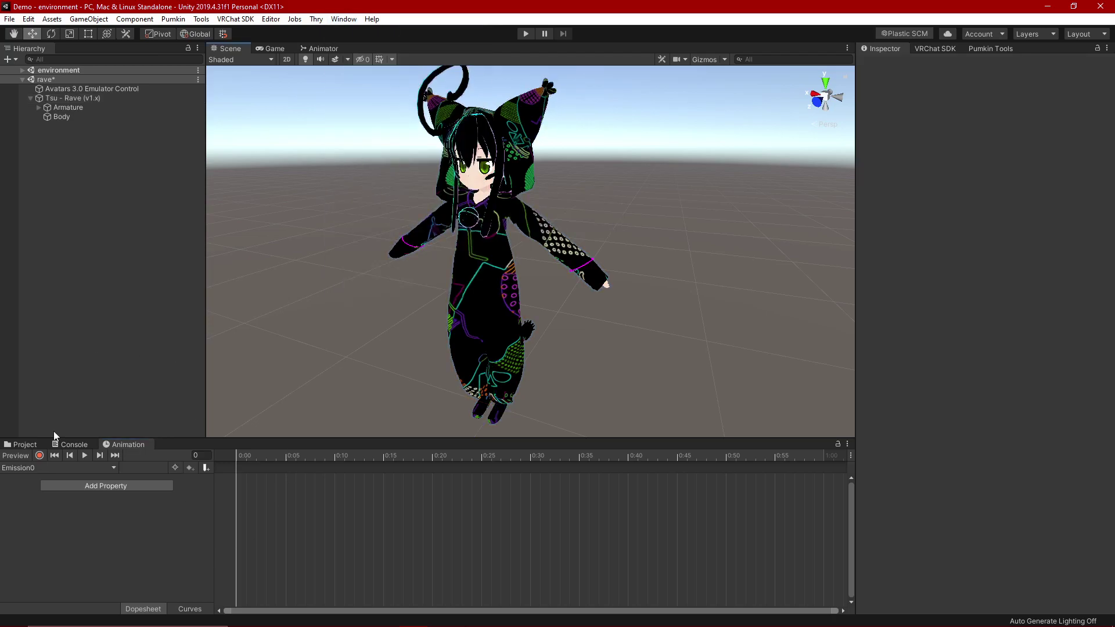
- Start keyframe recording on the Emission0 clip and select the avatar's Body mesh to reach its Catsuit material
{"action": "left_click", "coordinate": [40, 467]}
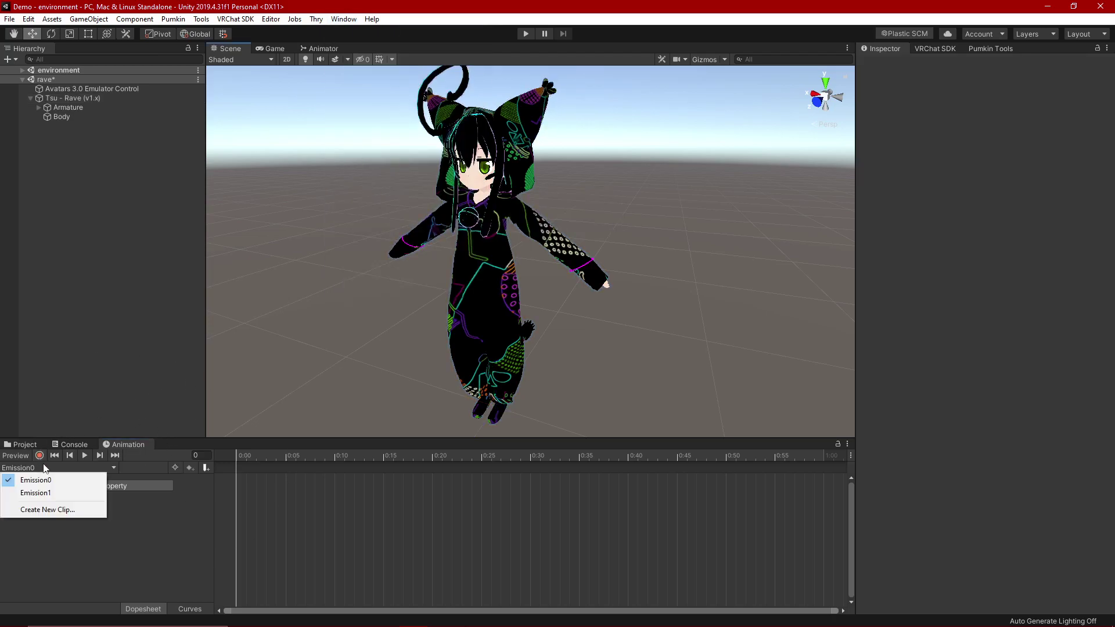
{"action": "left_click", "coordinate": [48, 472]}
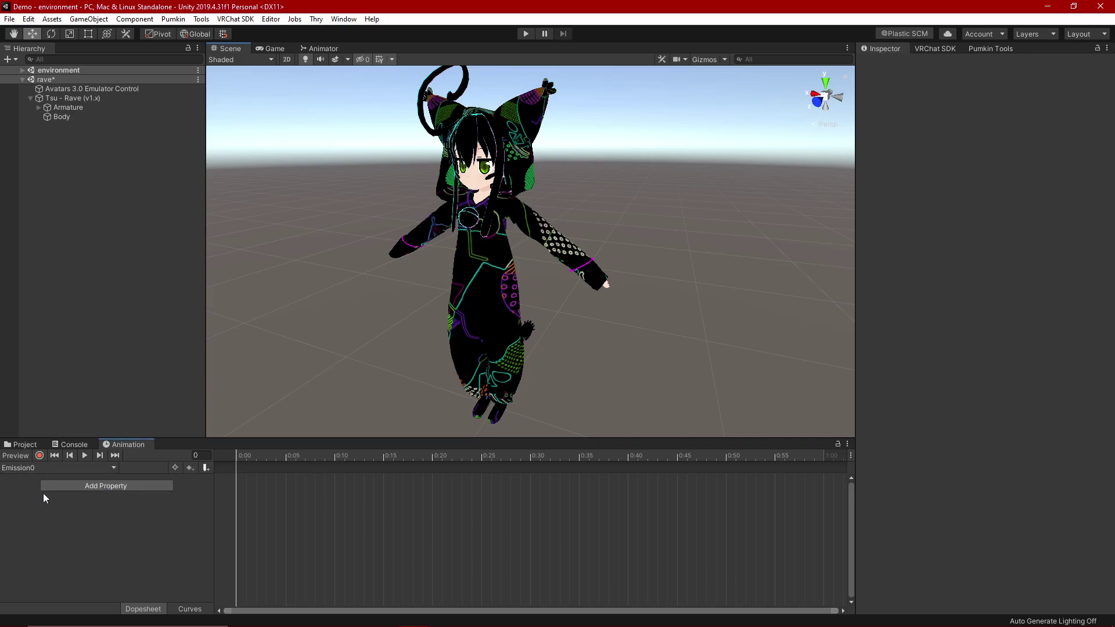
{"action": "left_click", "coordinate": [44, 468]}
{"action": "left_click", "coordinate": [43, 468]}
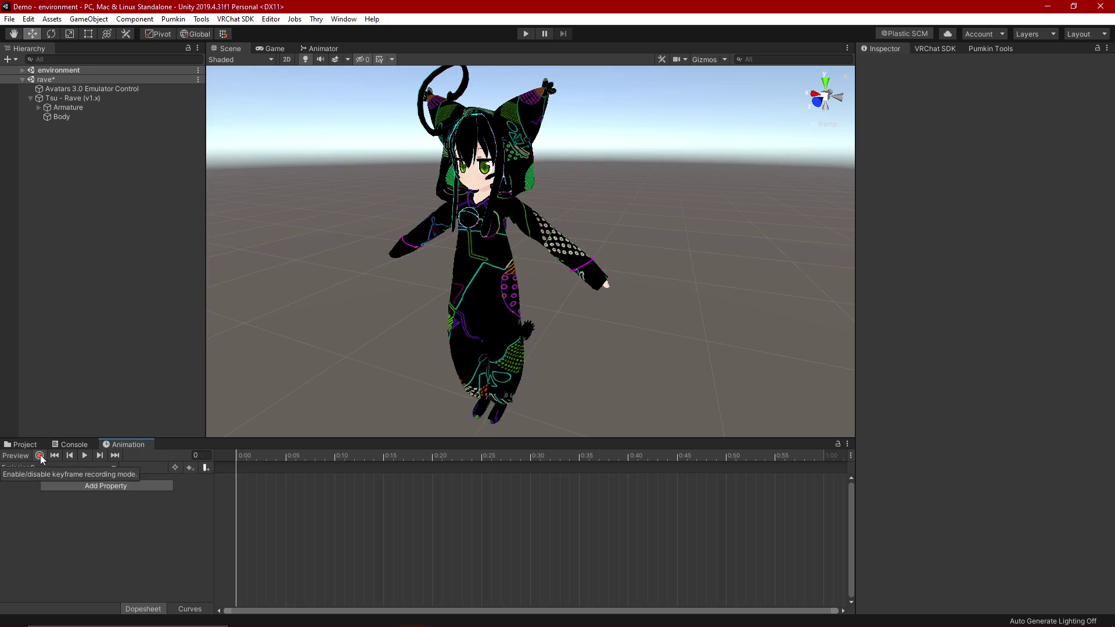
{"action": "left_click", "coordinate": [39, 456]}
{"action": "left_click", "coordinate": [72, 116]}
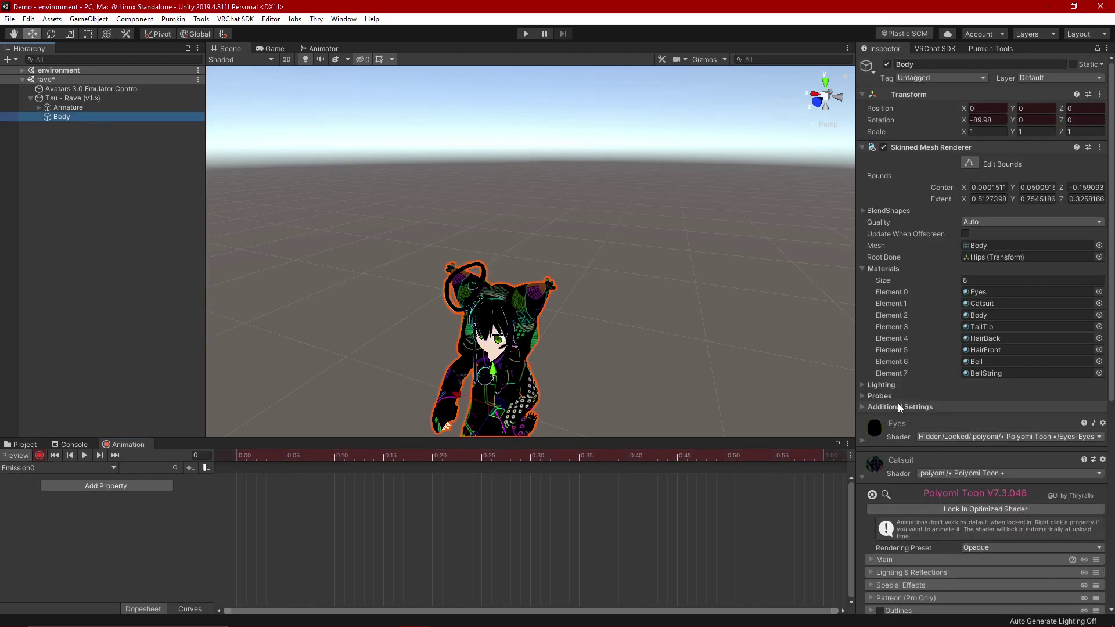
{"action": "scroll", "coordinate": [898, 399], "scroll_direction": "down", "scroll_amount": 6}
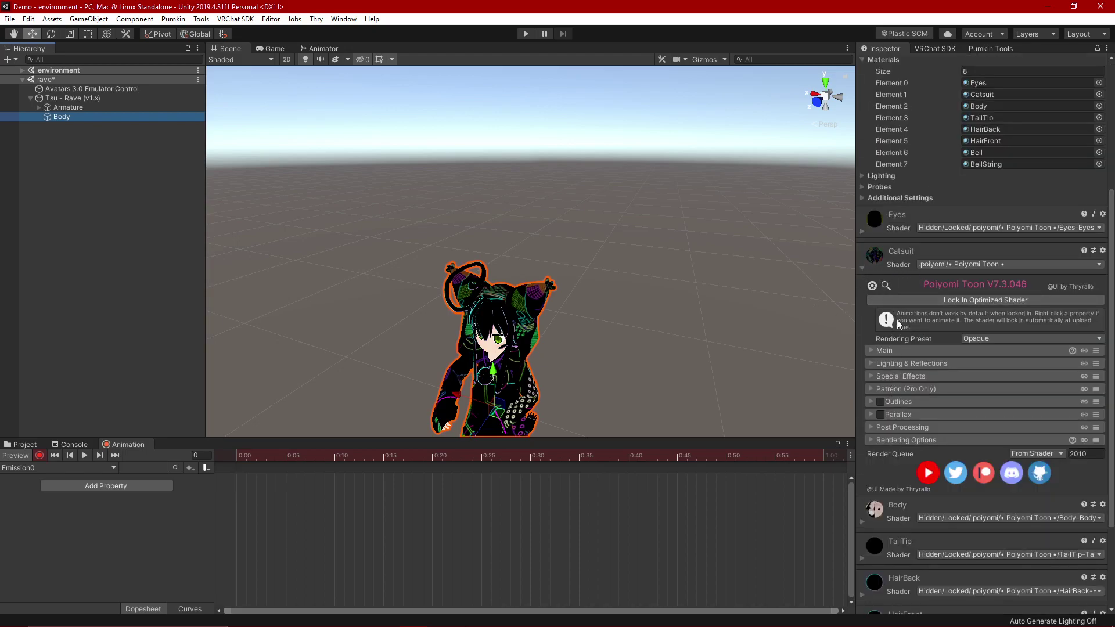
- Record an Emission Strength of 0 in the Catsuit material's Special Effects emission settings for the Emission0 clip
{"action": "left_click", "coordinate": [870, 375]}
{"action": "left_click", "coordinate": [871, 375]}
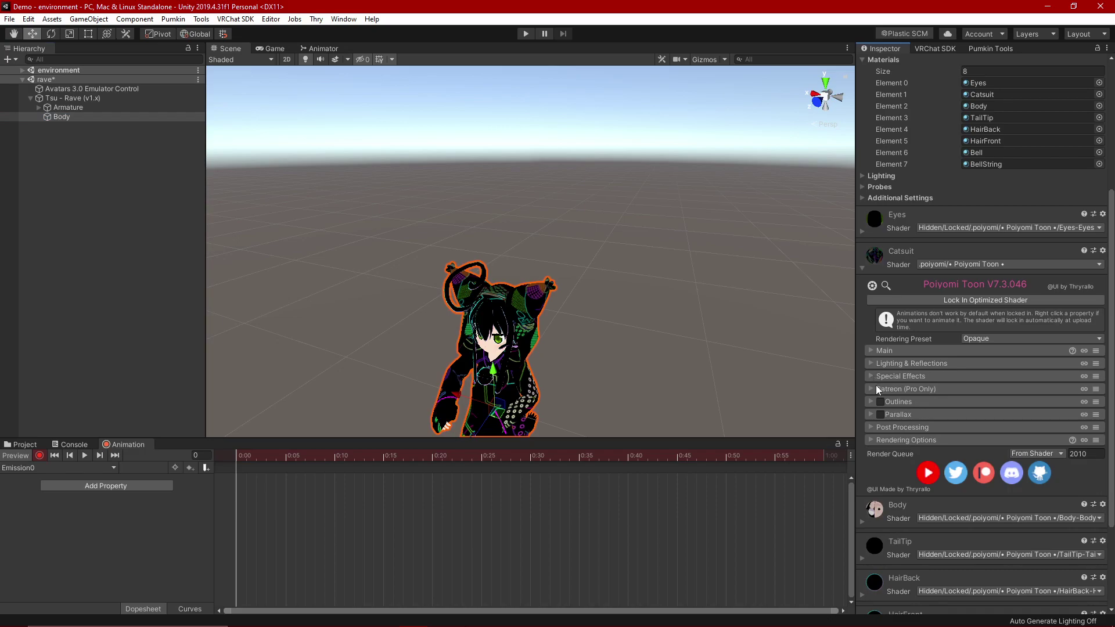
{"action": "left_click", "coordinate": [870, 374]}
{"action": "left_click", "coordinate": [883, 392]}
{"action": "scroll", "coordinate": [966, 433], "scroll_direction": "down", "scroll_amount": 6}
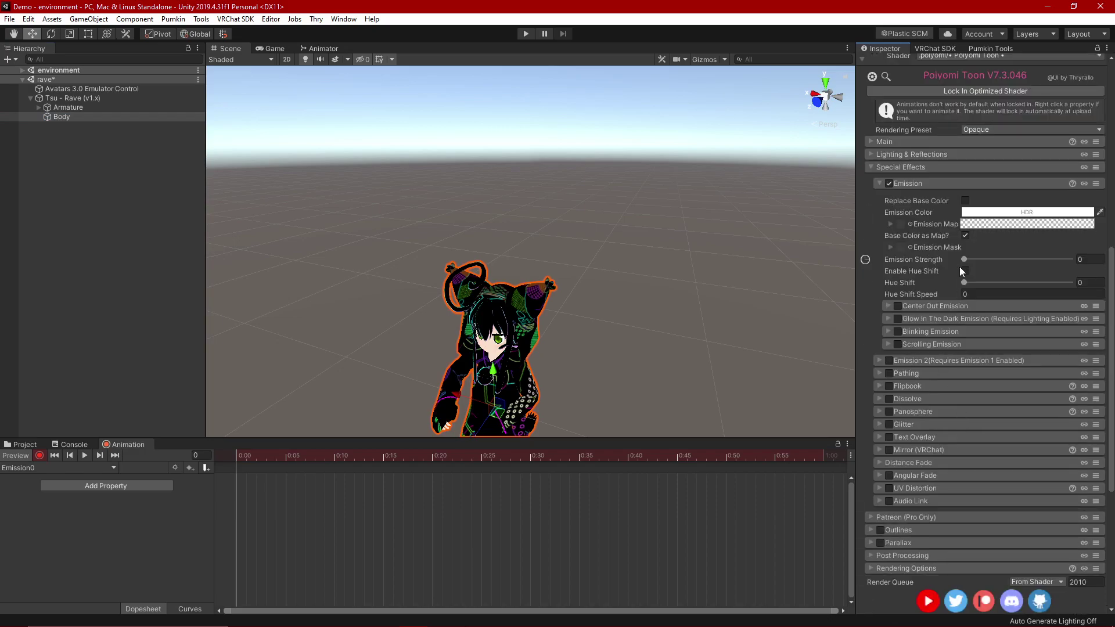
{"action": "mouse_move", "coordinate": [966, 260]}
{"action": "left_mouse_down"}
{"action": "mouse_move", "coordinate": [977, 256]}
{"action": "mouse_move", "coordinate": [963, 259]}
{"action": "left_mouse_up"}
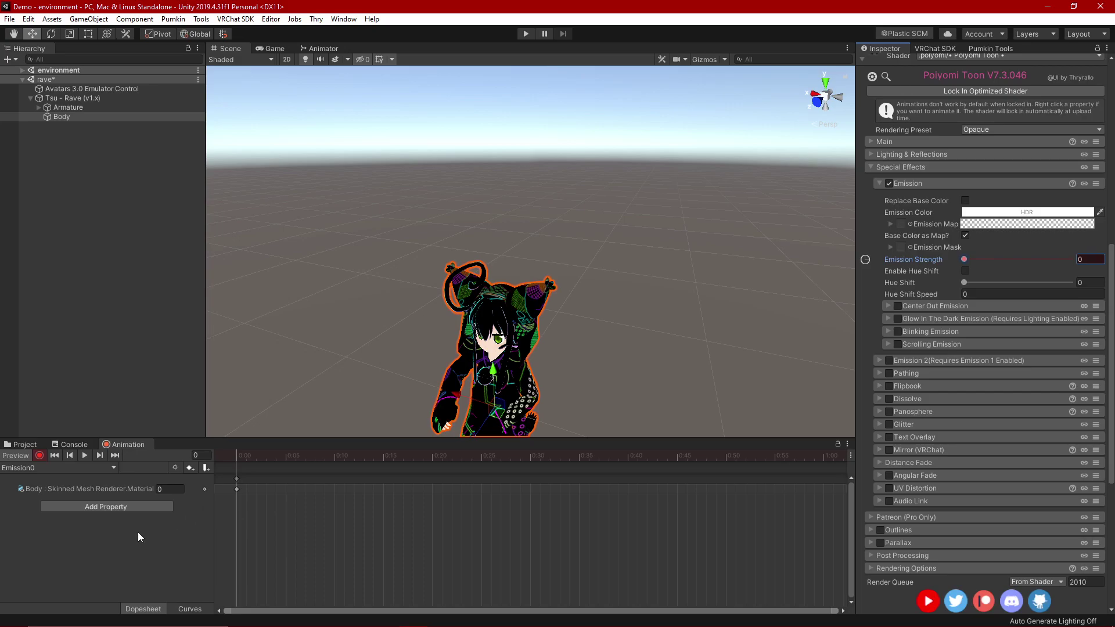
- Widen the animation property list to show the full recorded property name, and stop recording the Emission0 clip
{"action": "left_click_drag", "start_coordinate": [214, 478], "coordinate": [315, 478]}
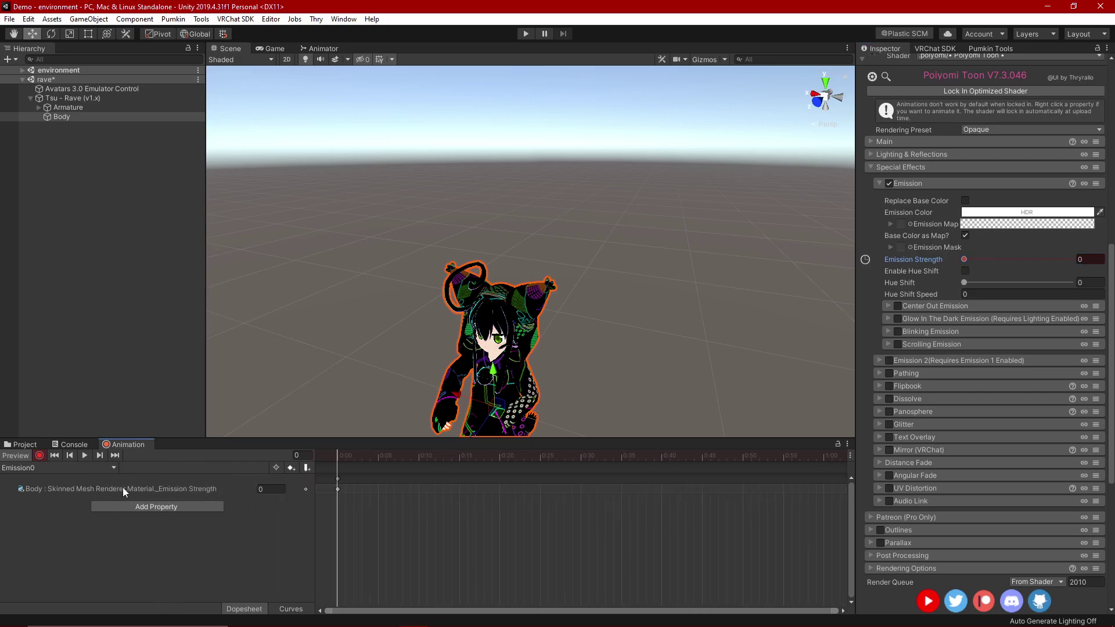
{"action": "left_click", "coordinate": [252, 495]}
{"action": "left_click", "coordinate": [42, 455]}
{"action": "left_click", "coordinate": [24, 455]}
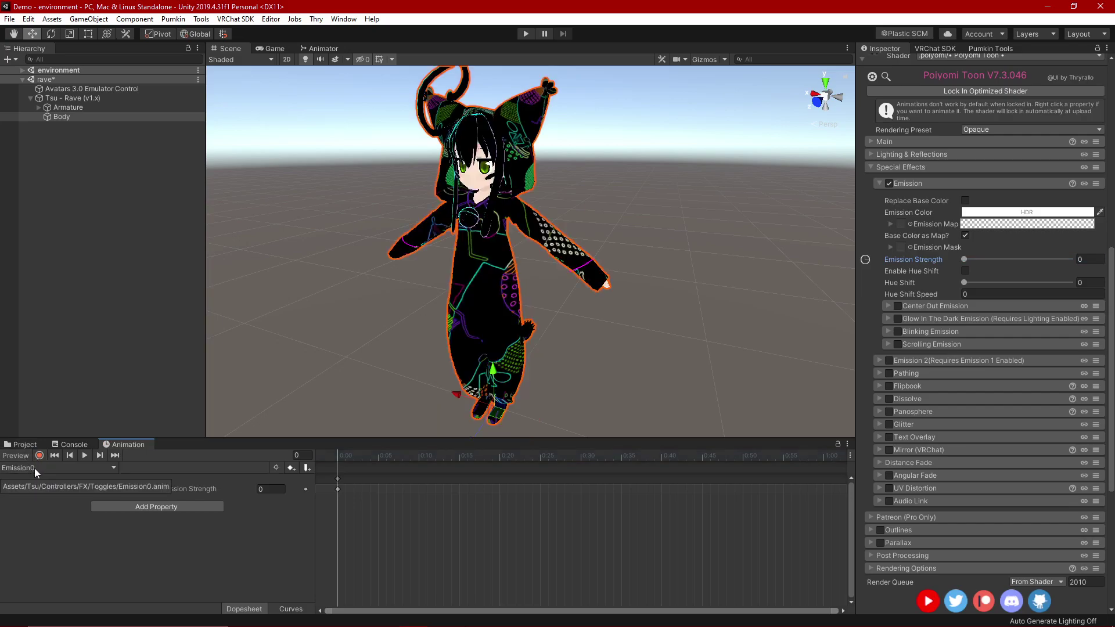
- Record an Emission Strength of 10 on the Catsuit material in the Emission1 clip, then stop recording
{"action": "left_click", "coordinate": [34, 468]}
{"action": "left_click", "coordinate": [46, 493]}
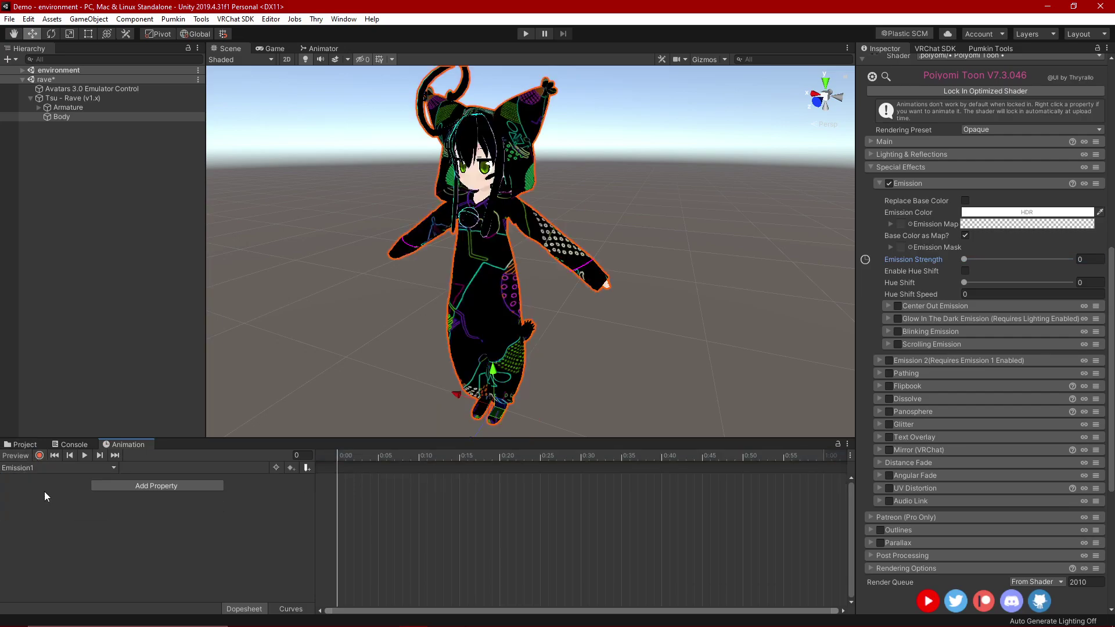
{"action": "left_click", "coordinate": [38, 454]}
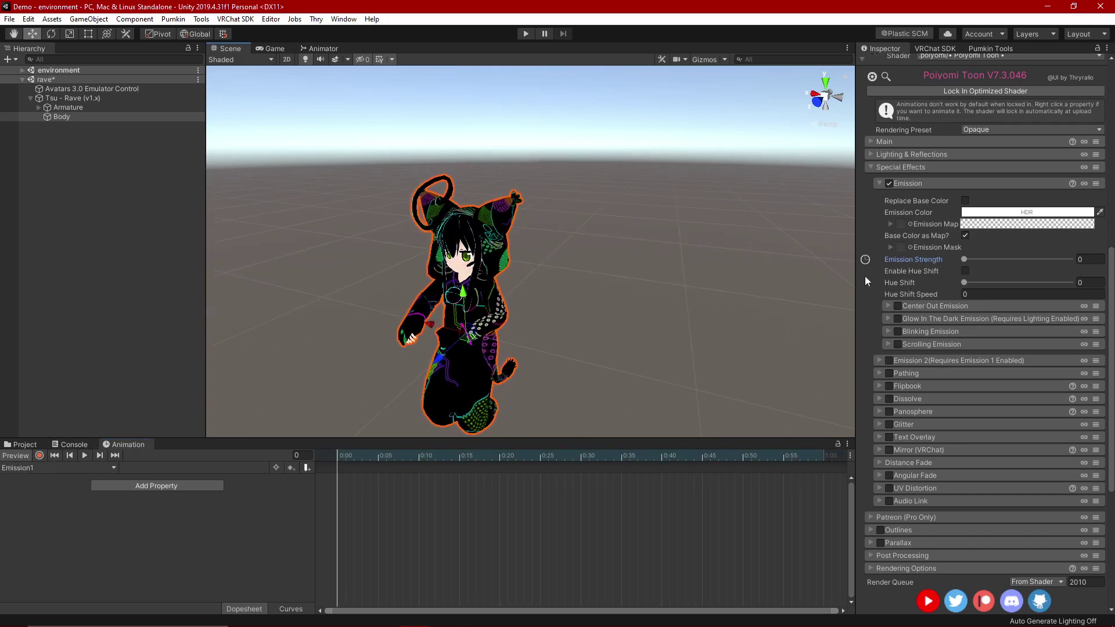
{"action": "left_click", "coordinate": [39, 455]}
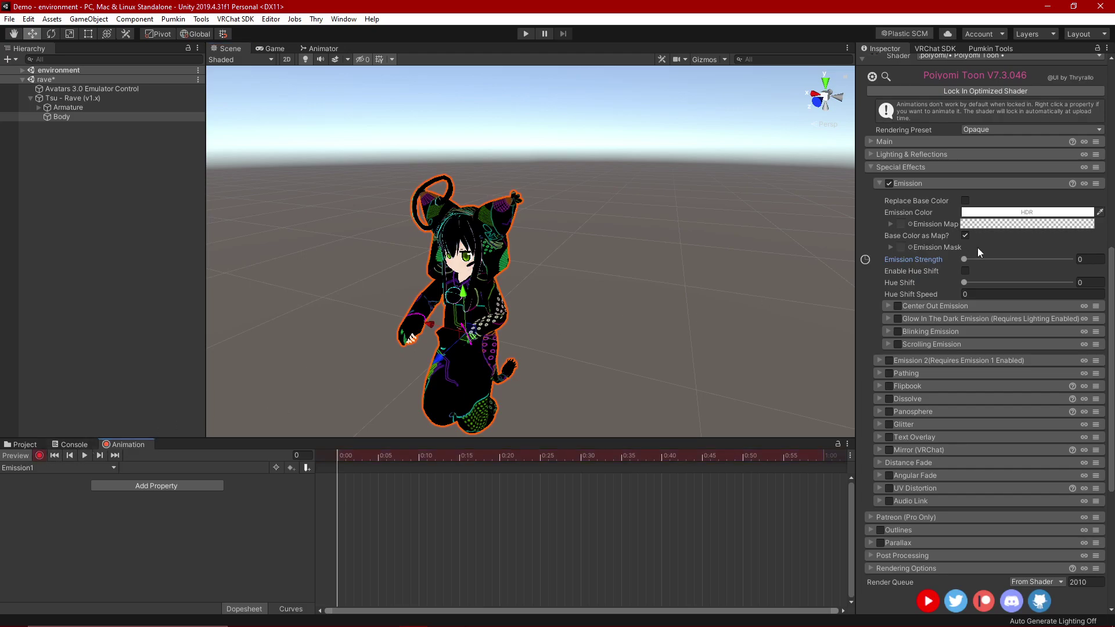
{"action": "left_click", "coordinate": [1089, 259]}
{"action": "type", "text": "10"}
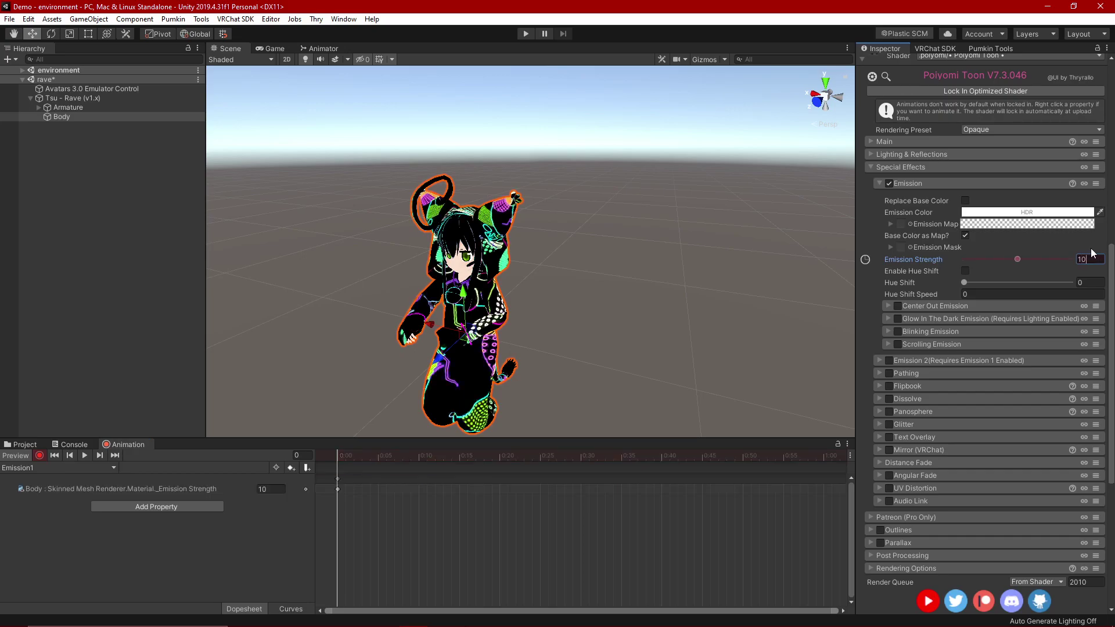
{"action": "left_click", "coordinate": [40, 455]}
{"action": "left_click", "coordinate": [22, 455]}
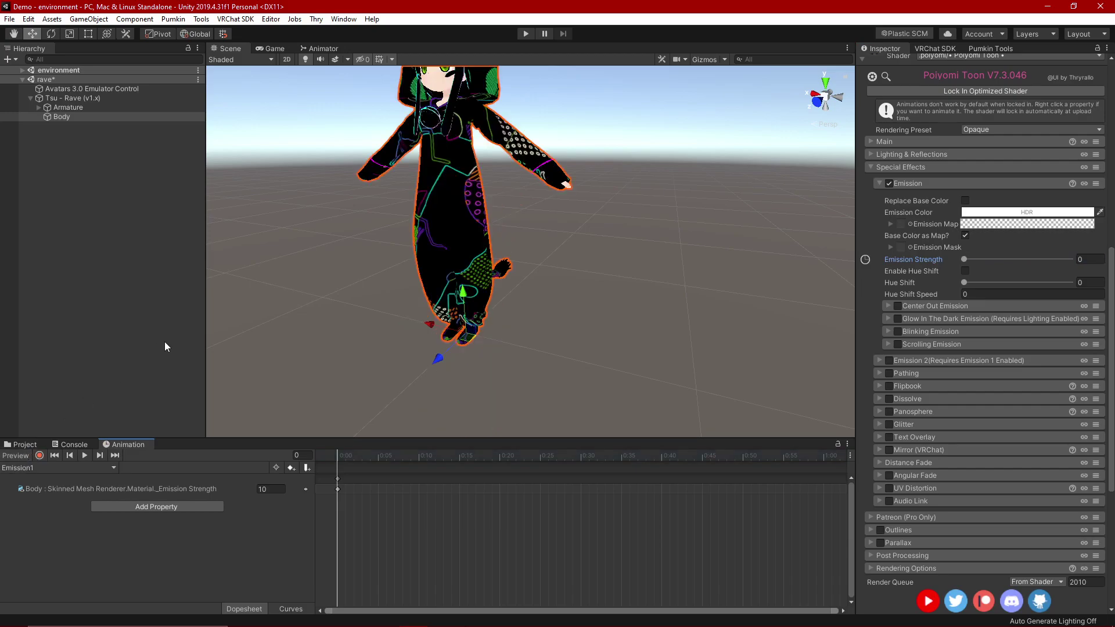
{"action": "key", "text": "f"}
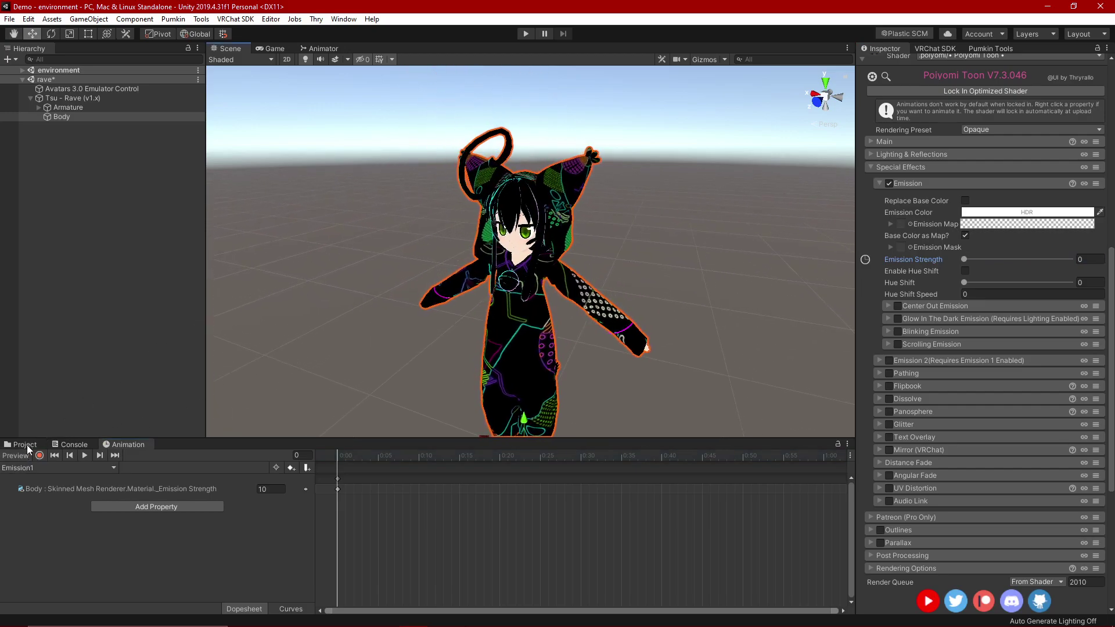
- Delete the Tsu - Rave (v1_x) animator controller from the Toggles folder
{"action": "left_click", "coordinate": [27, 445]}
{"action": "left_click", "coordinate": [274, 509]}
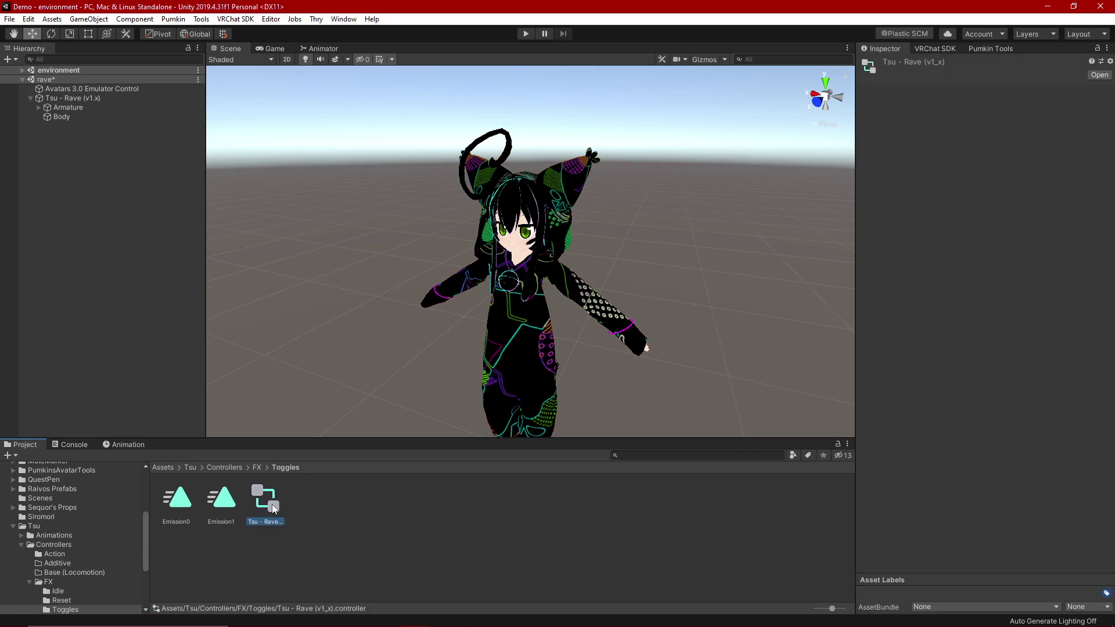
{"action": "right_click", "coordinate": [273, 510]}
{"action": "left_click", "coordinate": [337, 241]}
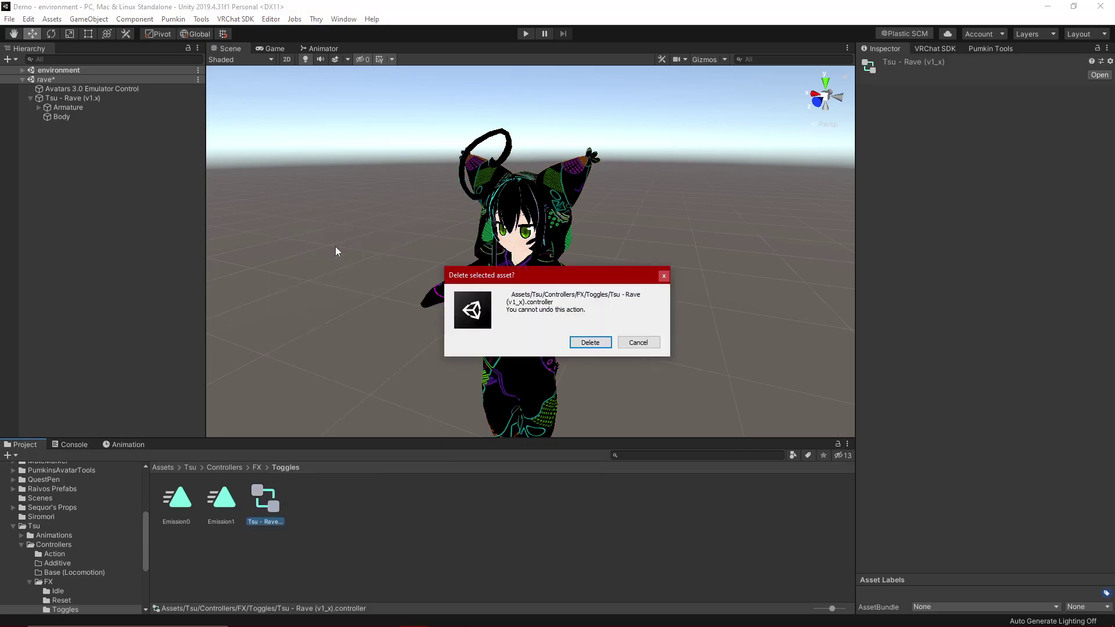
{"action": "left_click", "coordinate": [570, 342]}
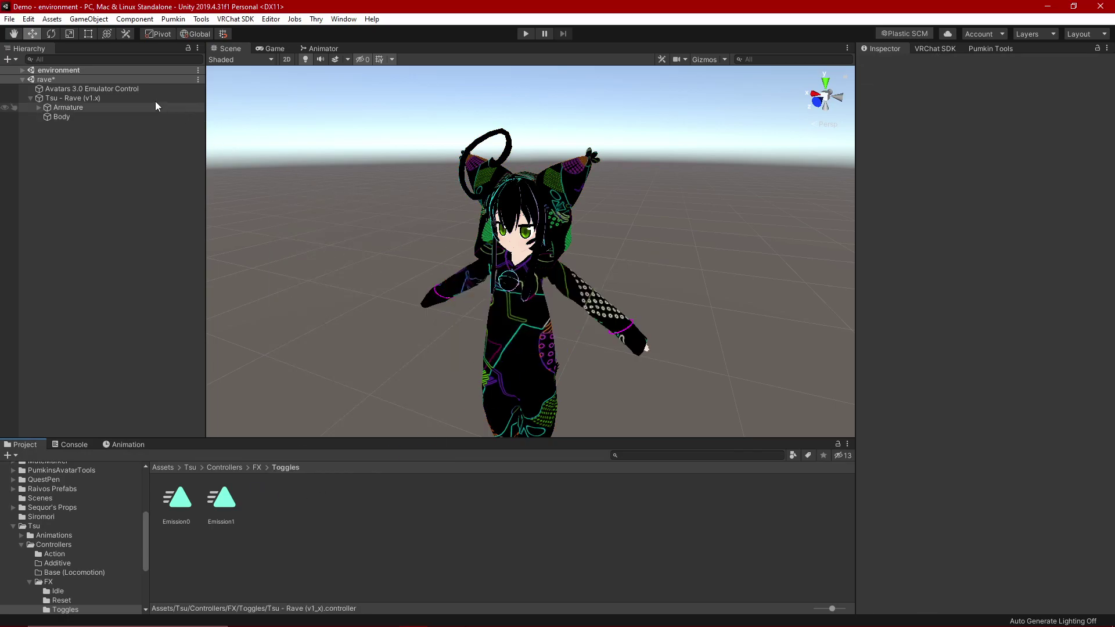
- Set the Controller of the Tsu - Rave (v1.x) avatar's Animator component to None
{"action": "left_click", "coordinate": [134, 96]}
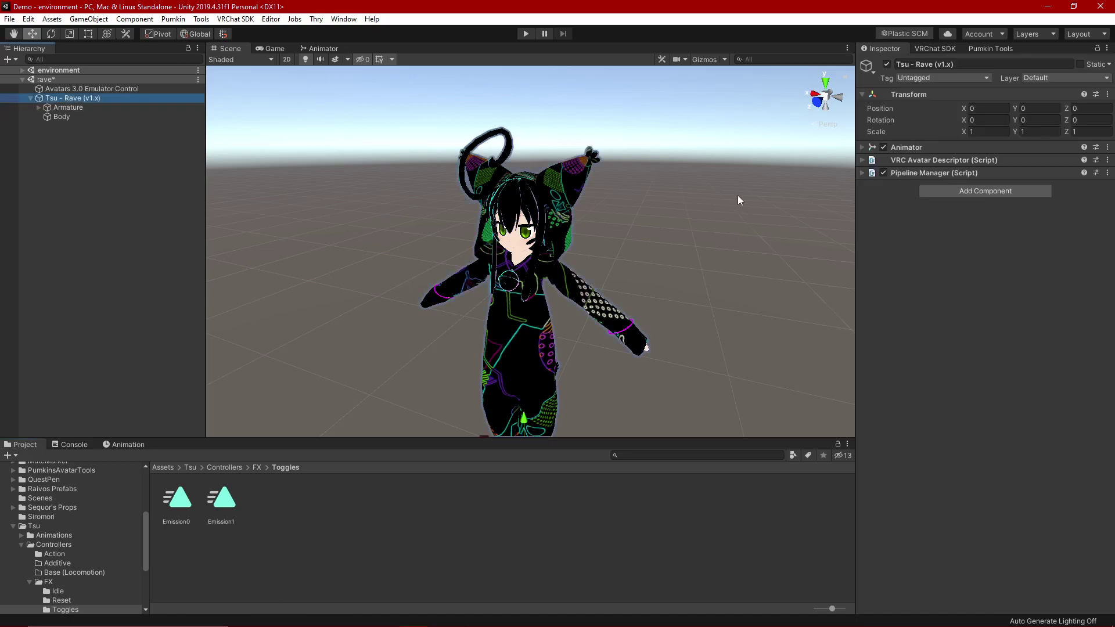
{"action": "left_click", "coordinate": [861, 147]}
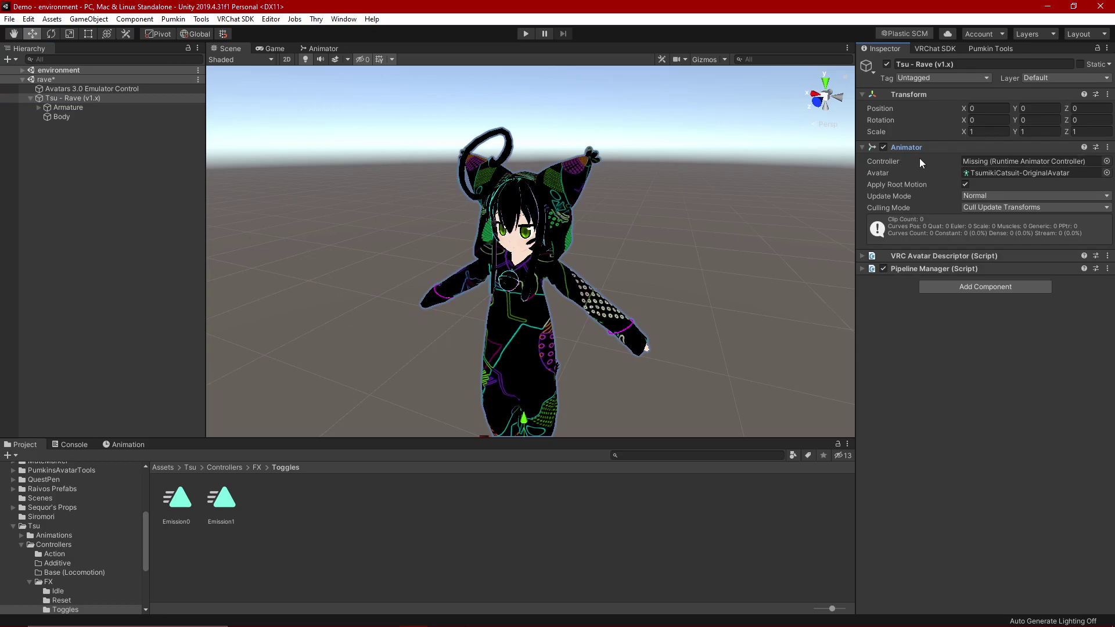
{"action": "left_click", "coordinate": [1106, 161]}
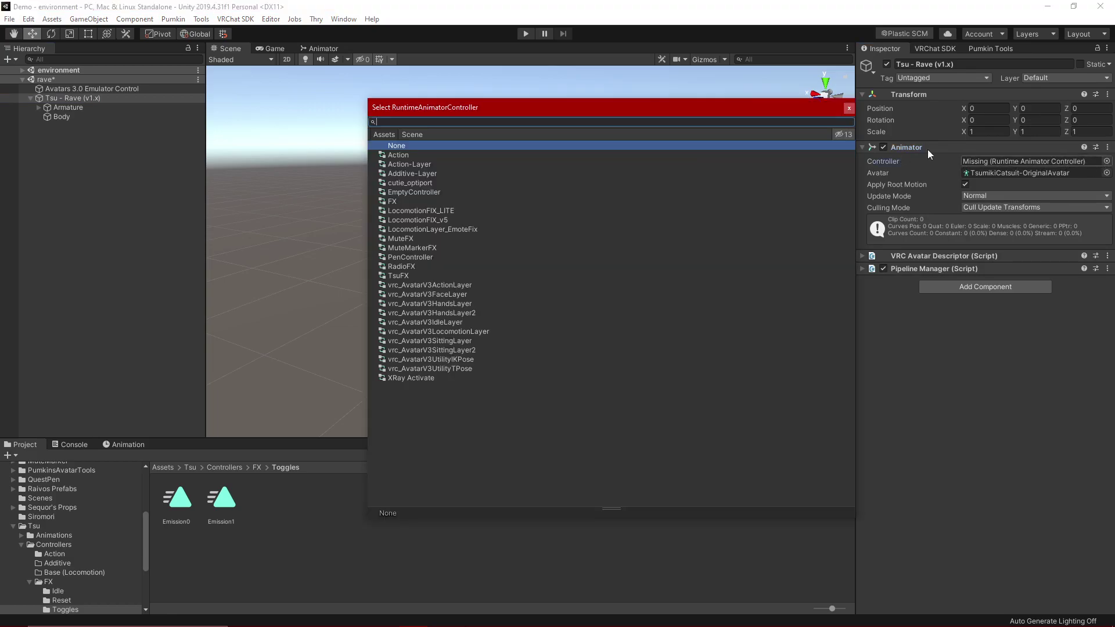
{"action": "left_click", "coordinate": [514, 145]}
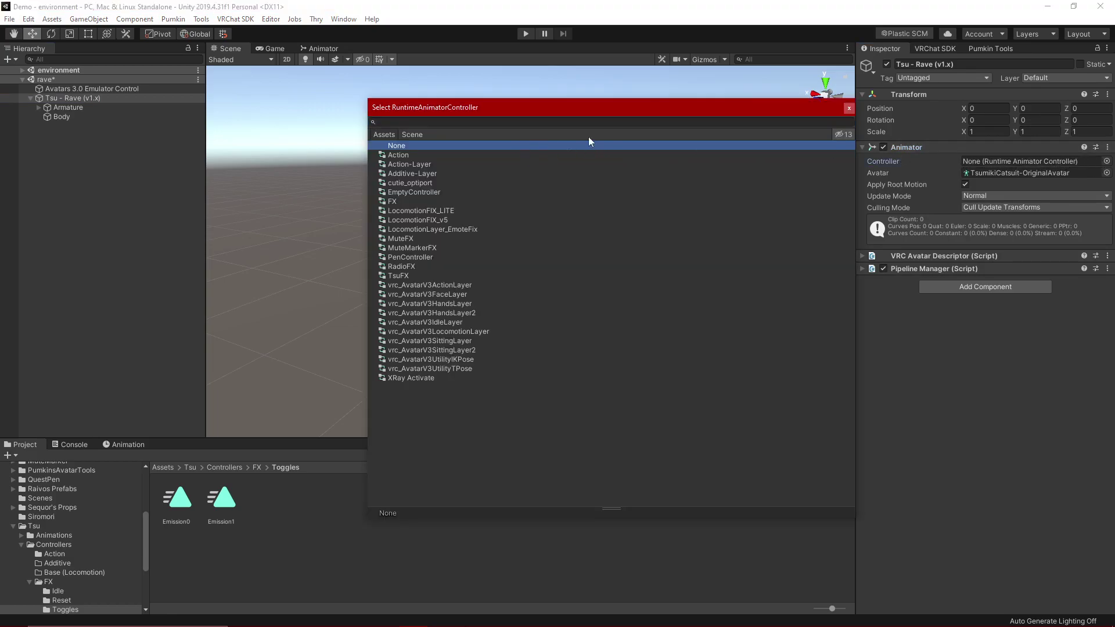
{"action": "left_click", "coordinate": [848, 108]}
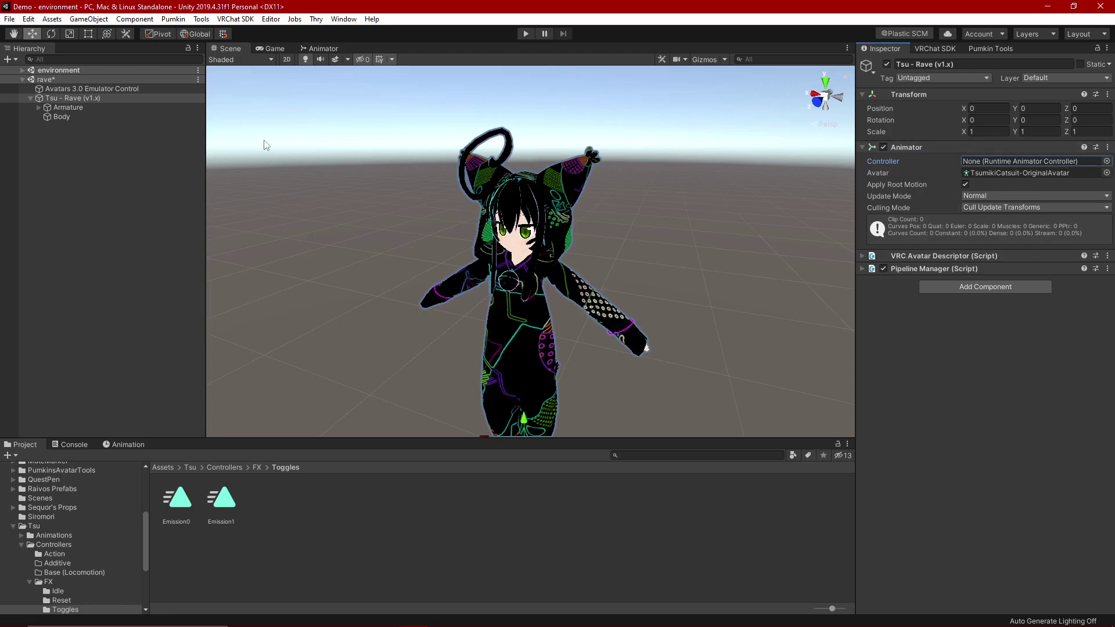
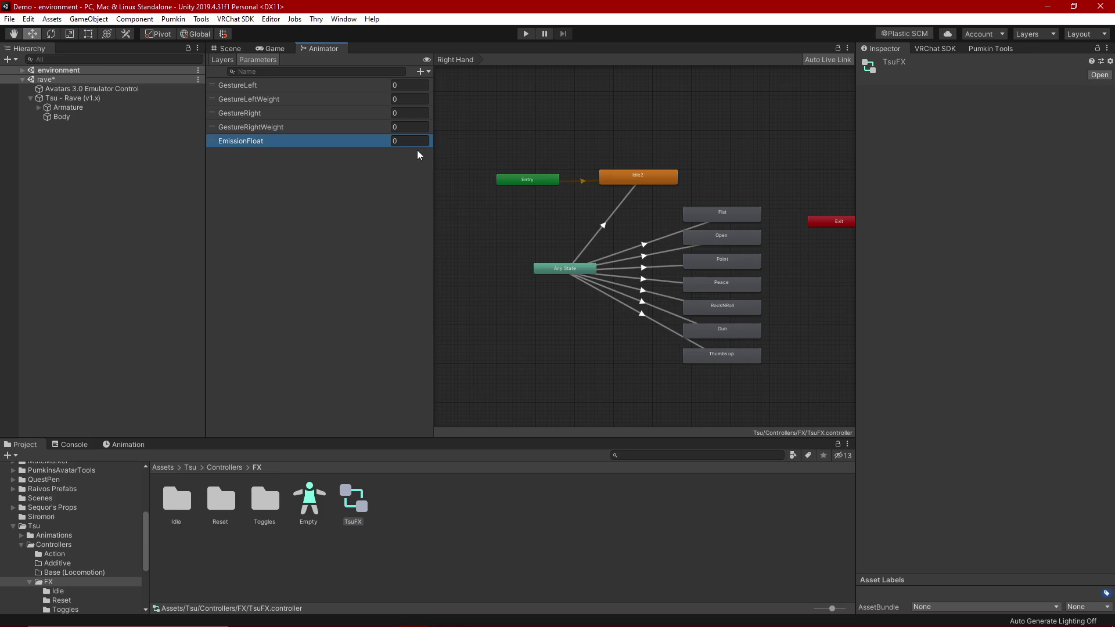
- Add a new layer named EmissionFloat to the TsuFX animator controller
{"action": "left_click", "coordinate": [227, 62]}
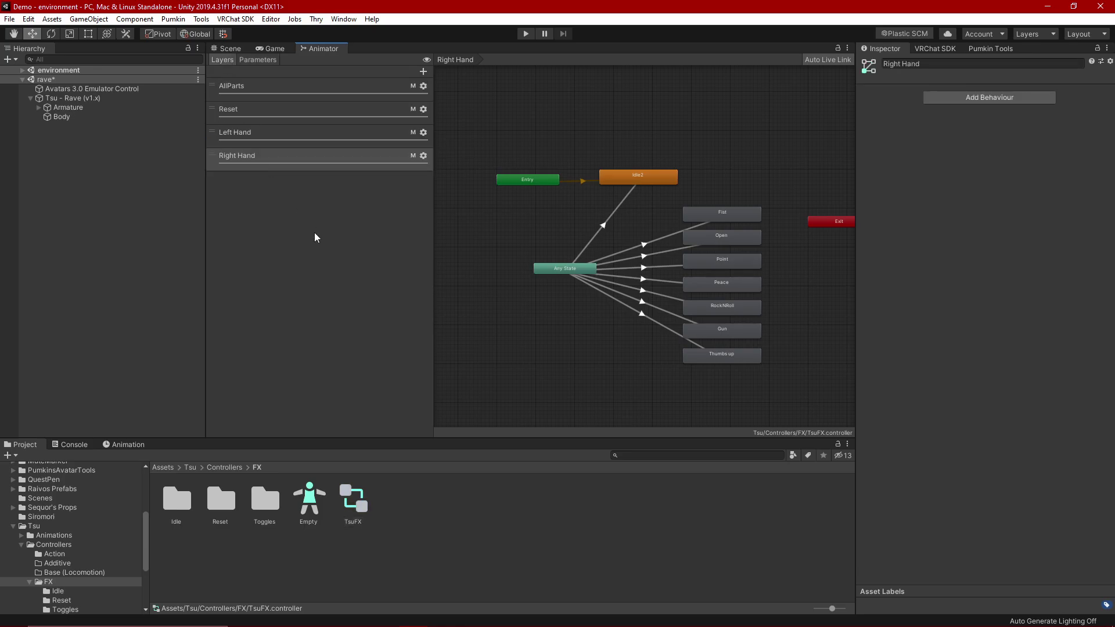
{"action": "left_click", "coordinate": [423, 71]}
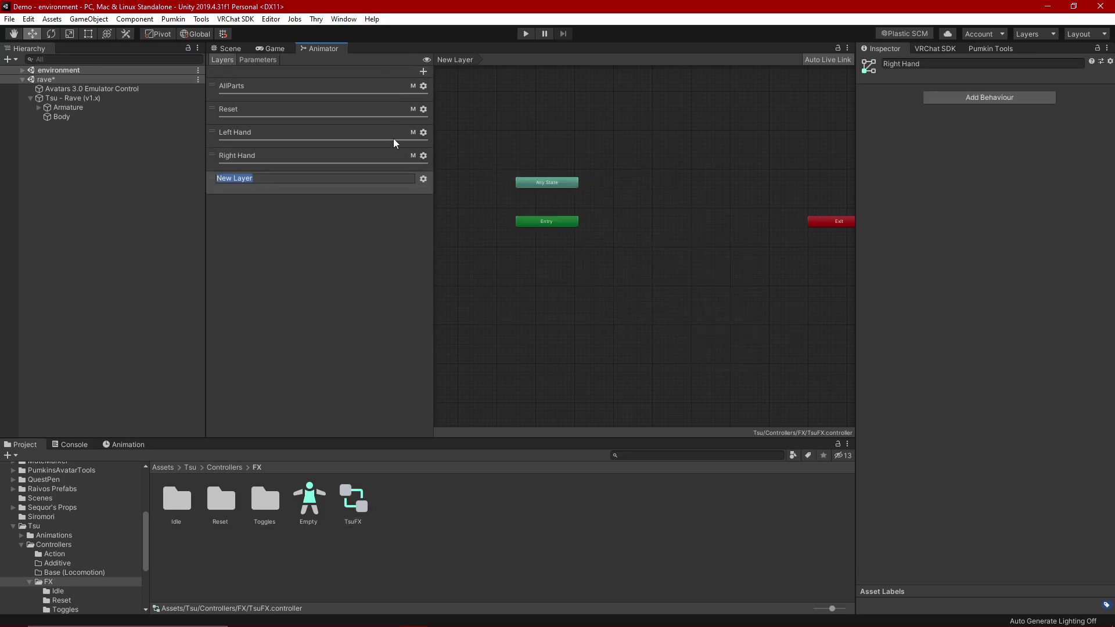
{"action": "type", "text": "Emission"}
{"action": "key", "text": "BackSpace"}
{"action": "key", "text": "BackSpace"}
{"action": "key", "text": "BackSpace"}
{"action": "type", "text": "ionFloat"}
{"action": "key", "text": "Return"}
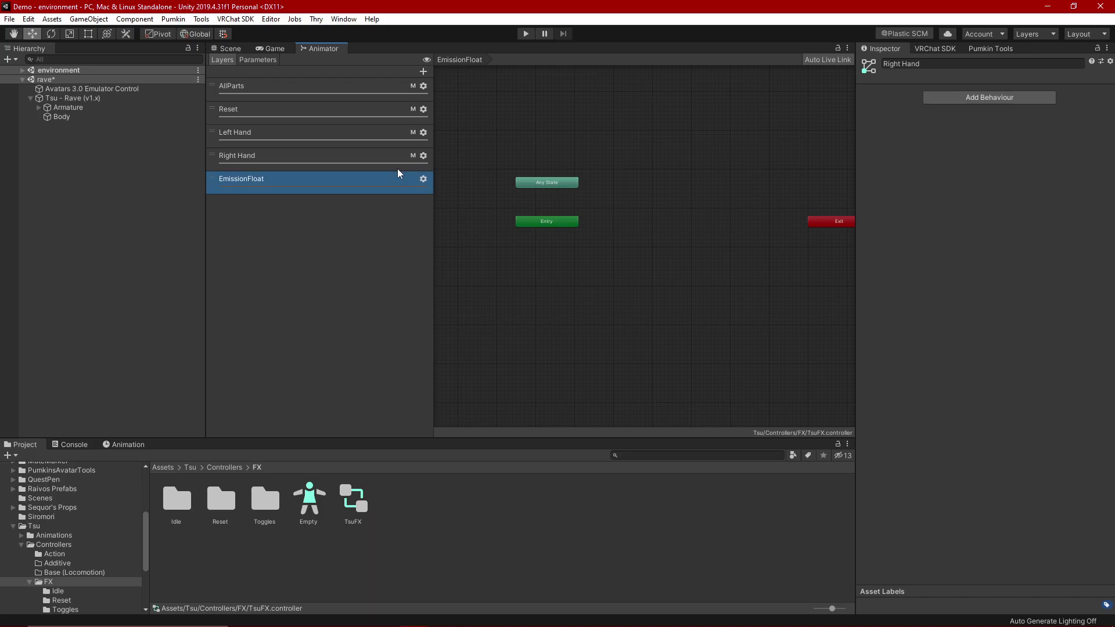
- Set the EmissionFloat layer's weight to 1
{"action": "left_click", "coordinate": [423, 178]}
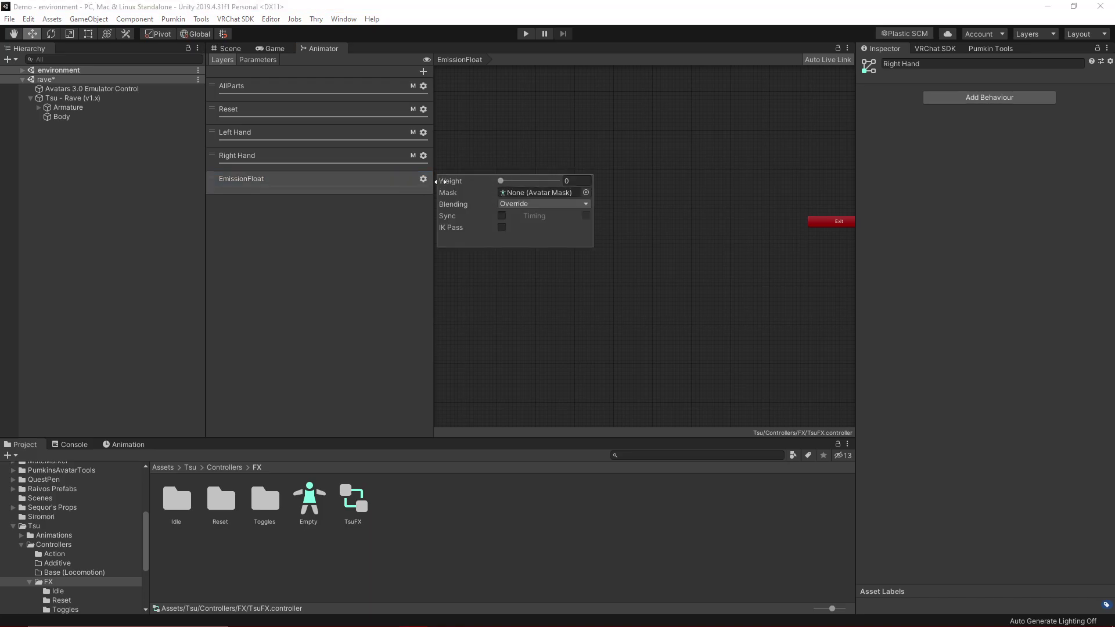
{"action": "left_click_drag", "start_coordinate": [500, 181], "coordinate": [557, 181]}
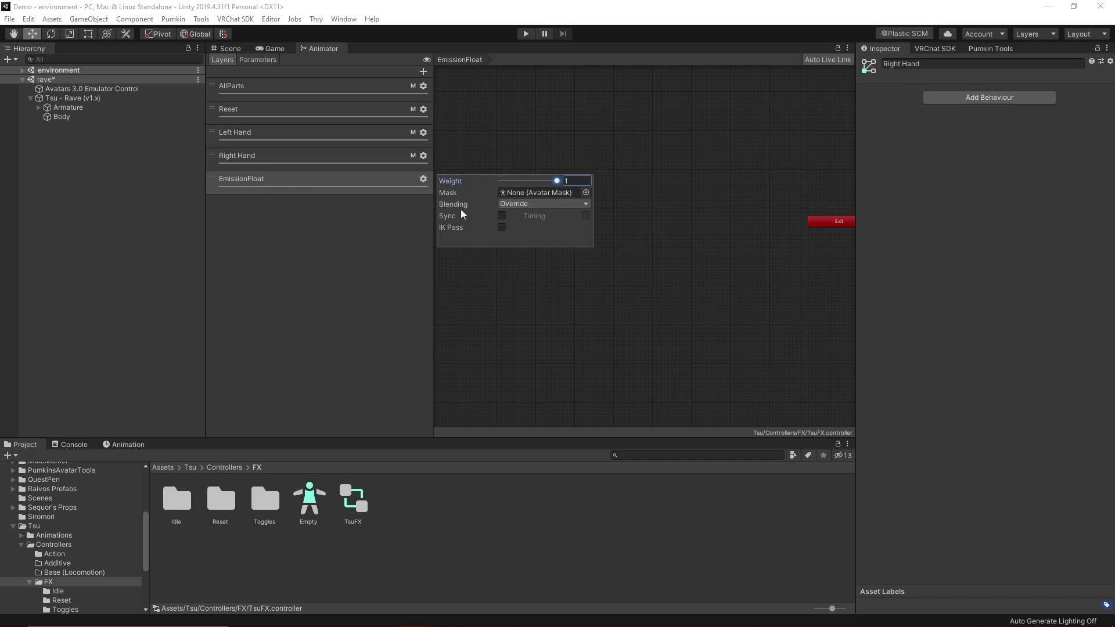
{"action": "left_click", "coordinate": [378, 226]}
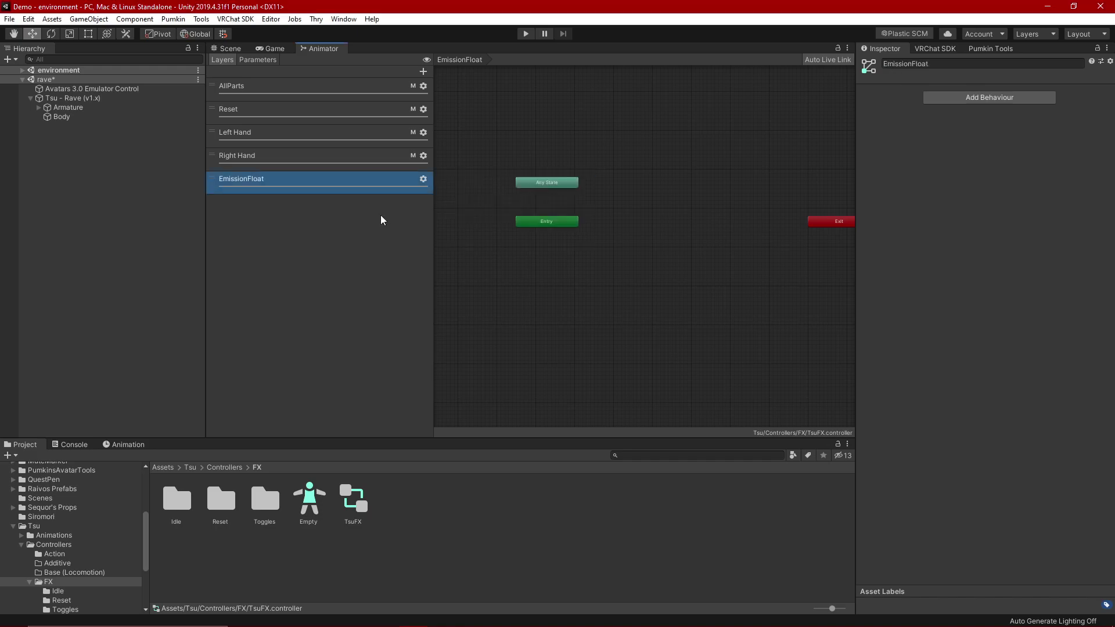
- Create a state from a new blend tree in the EmissionFloat layer and place it between Entry and Exit
{"action": "double_click", "coordinate": [267, 500]}
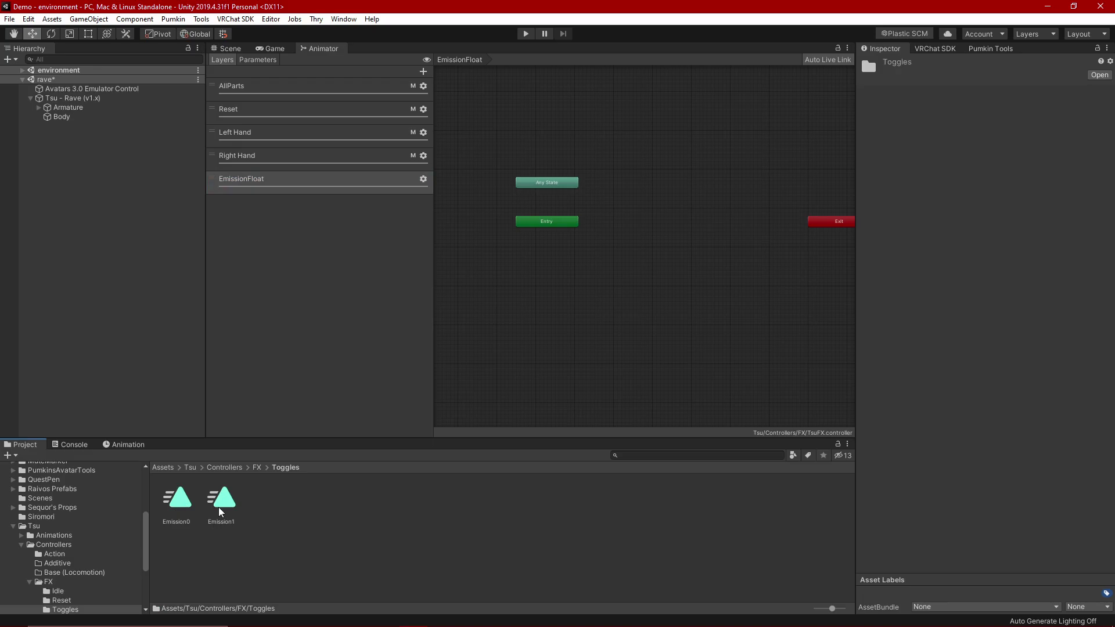
{"action": "middle_click_drag", "start_coordinate": [691, 262], "coordinate": [643, 292]}
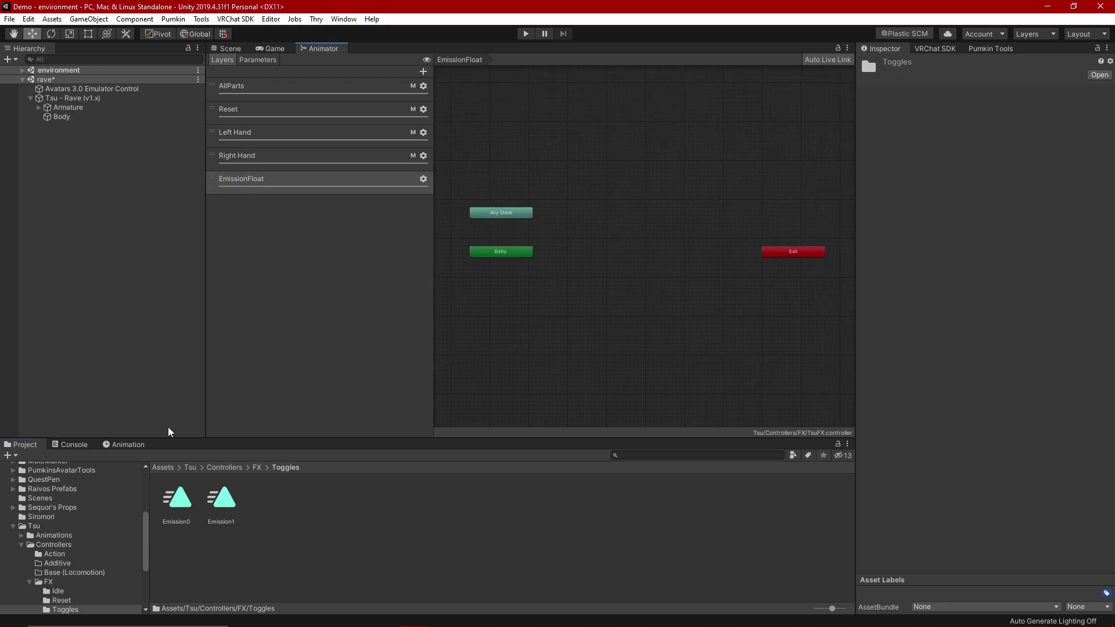
{"action": "right_click", "coordinate": [638, 246]}
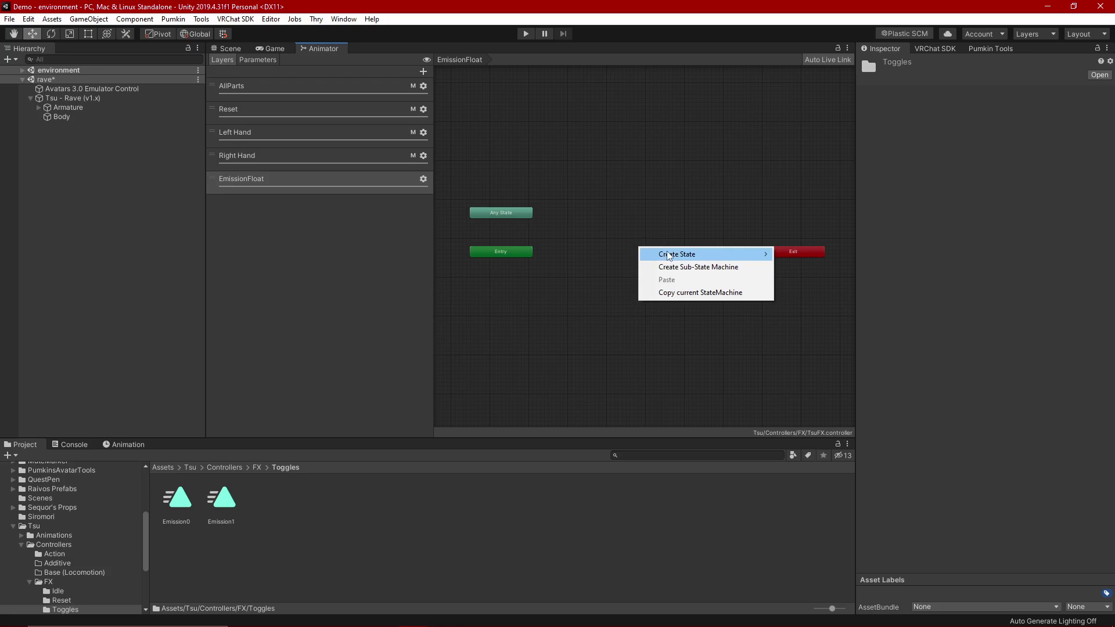
{"action": "mouse_move", "coordinate": [703, 256]}
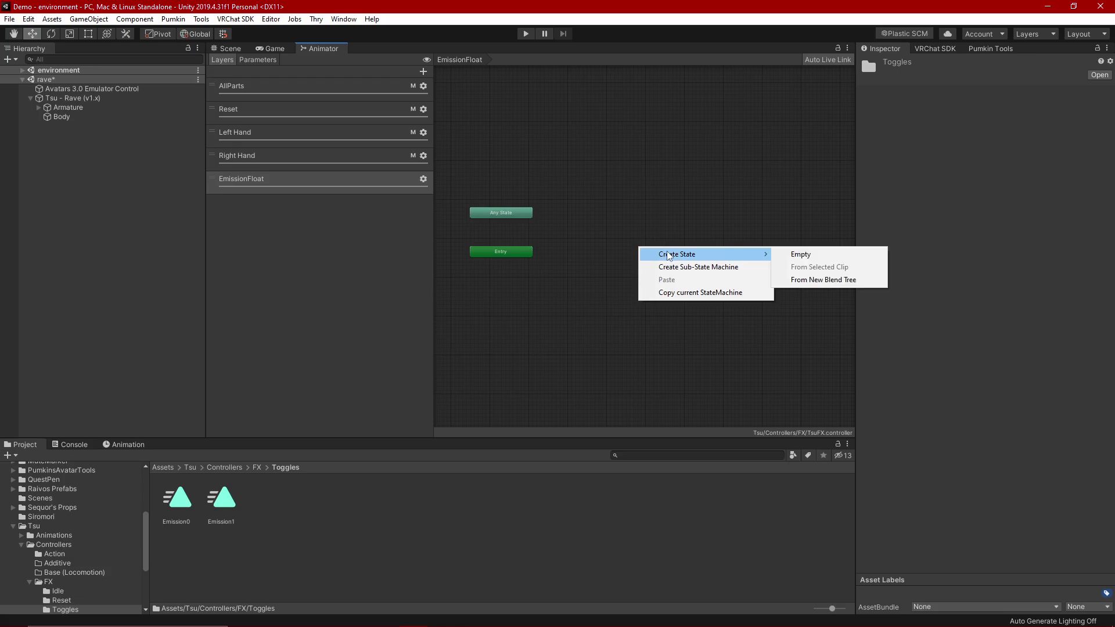
{"action": "left_click", "coordinate": [810, 281]}
{"action": "left_click_drag", "start_coordinate": [690, 256], "coordinate": [660, 252]}
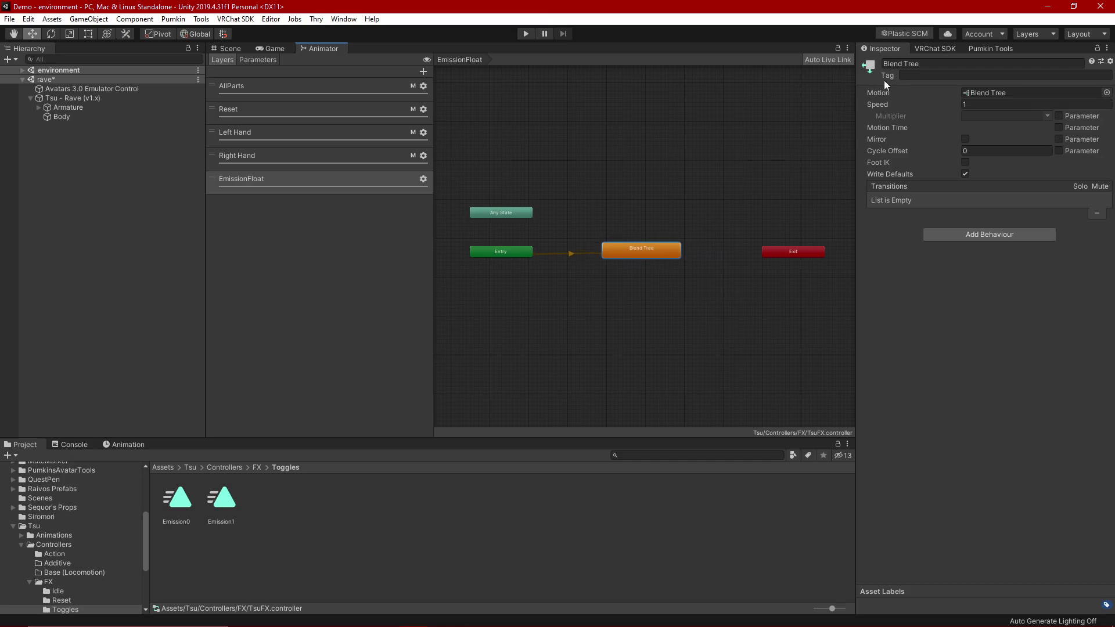
- Rename the new blend tree state as EmissionFloat
{"action": "left_click", "coordinate": [926, 63]}
{"action": "type", "text": "EmissionFloat"}
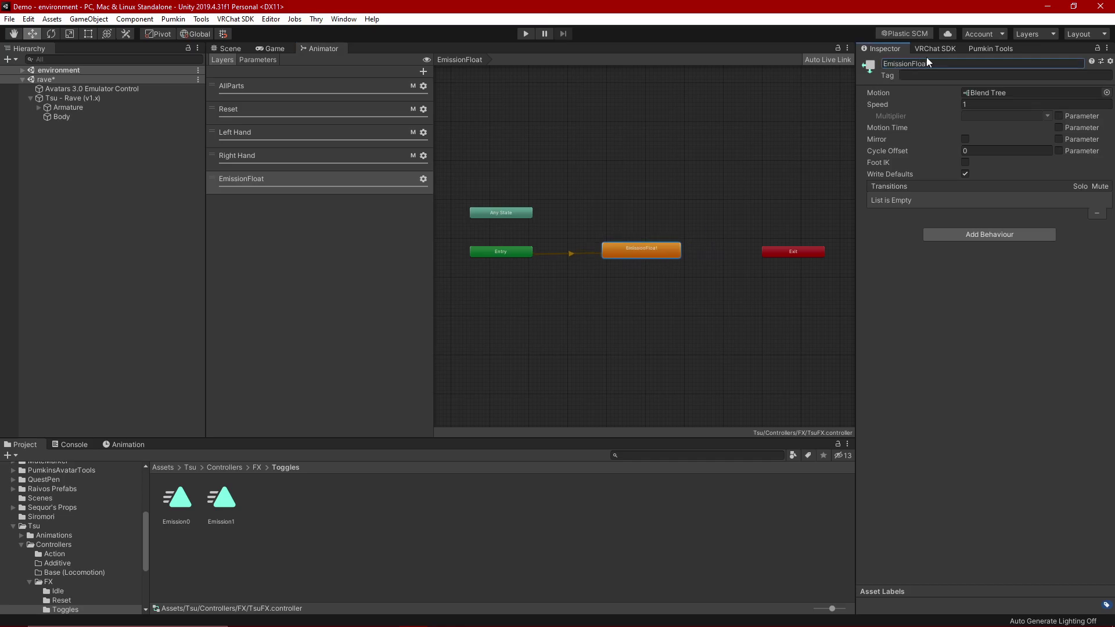
{"action": "left_click", "coordinate": [648, 223]}
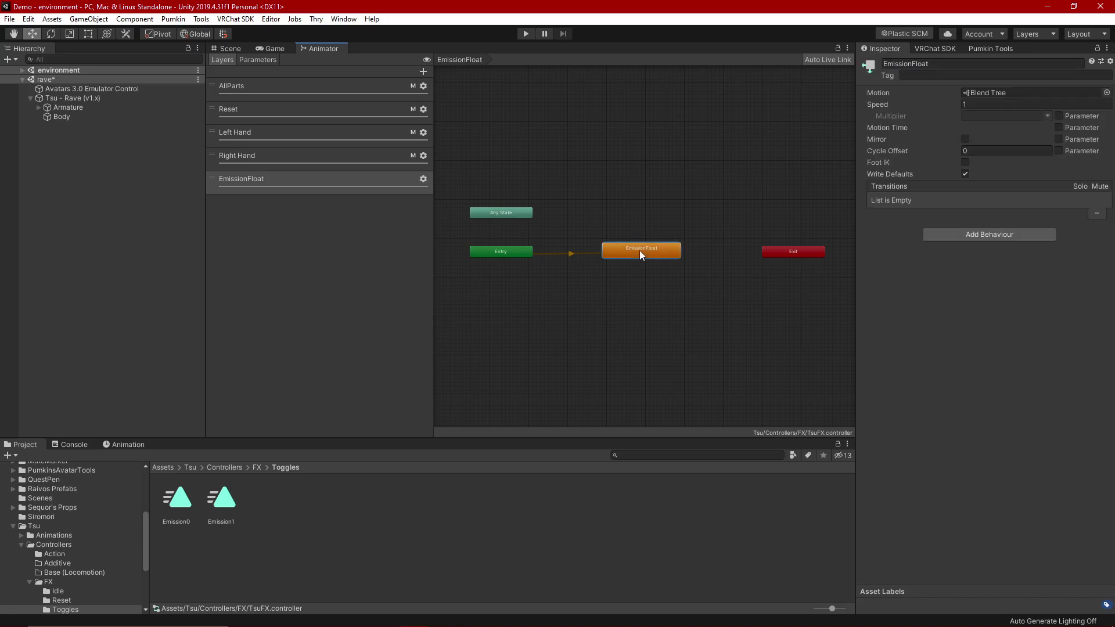
- Open the blend tree inside the EmissionFloat state and set its blend parameter to EmissionFloat
{"action": "double_click", "coordinate": [640, 249]}
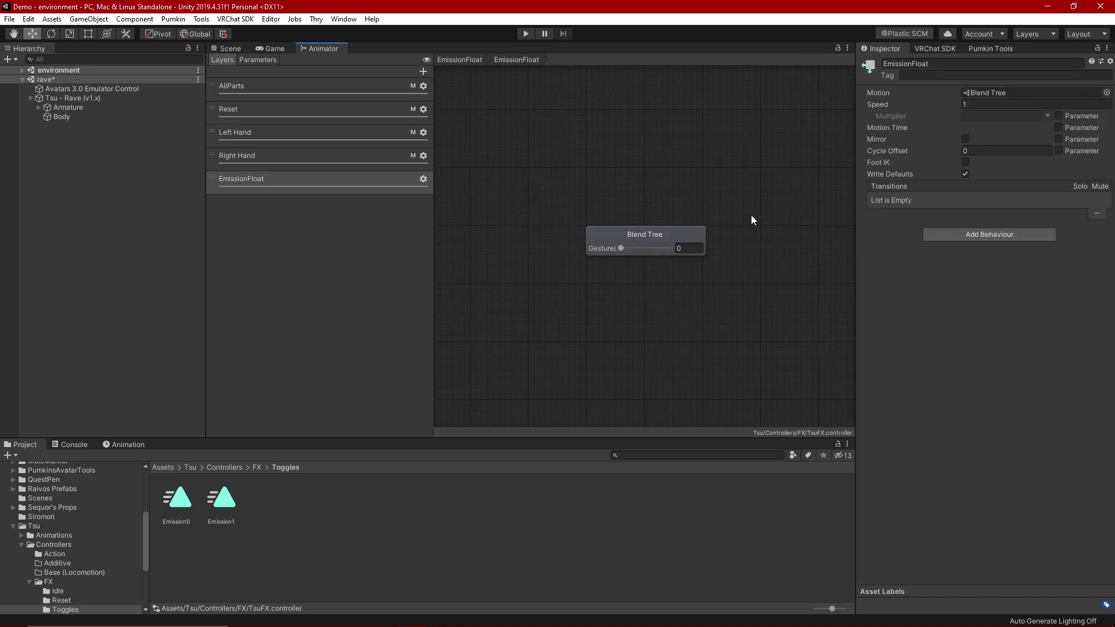
{"action": "left_click", "coordinate": [653, 229]}
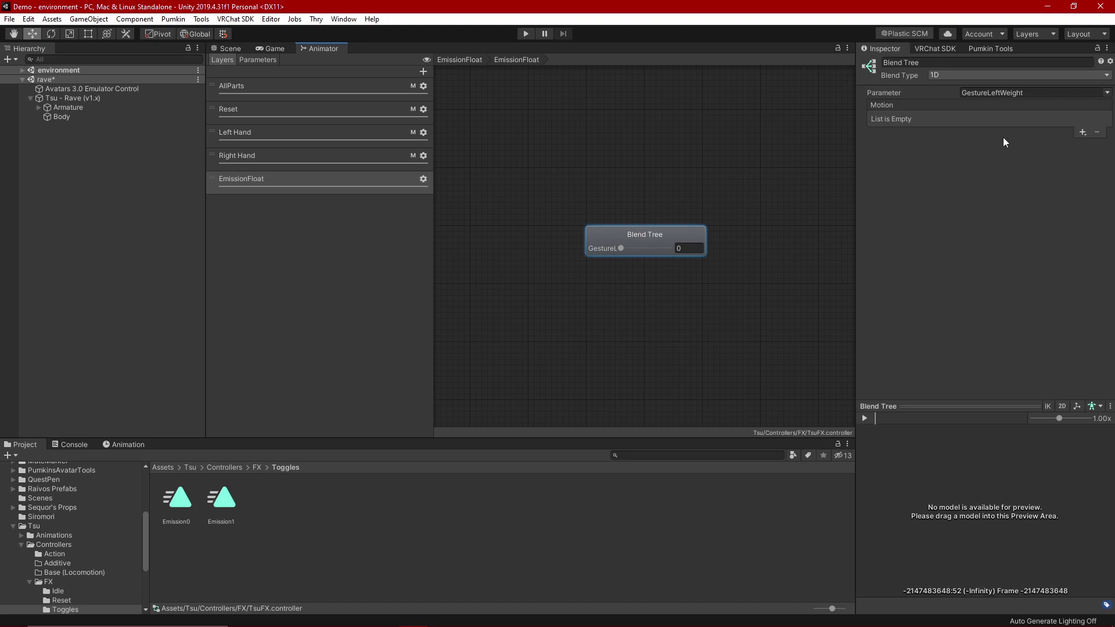
{"action": "left_click", "coordinate": [1082, 133]}
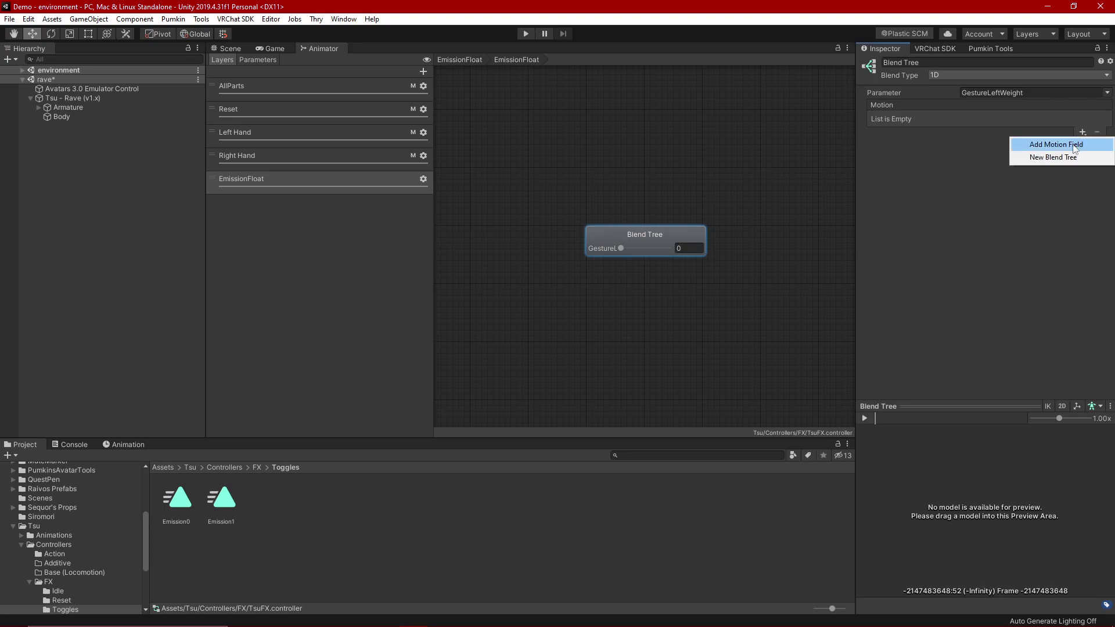
{"action": "left_click", "coordinate": [918, 166]}
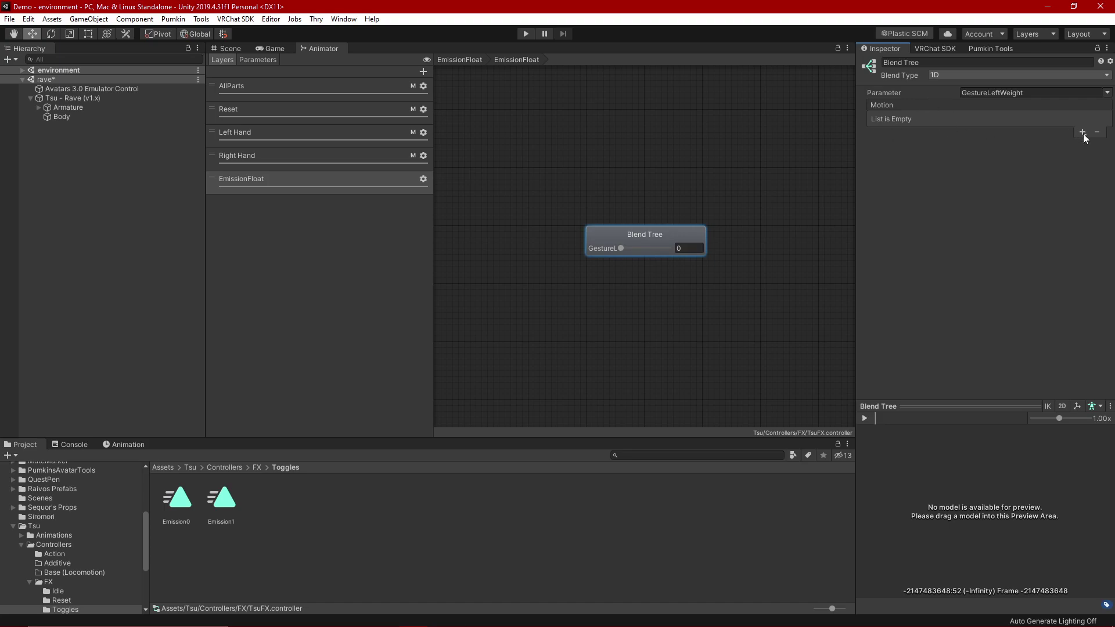
{"action": "left_click", "coordinate": [1105, 94]}
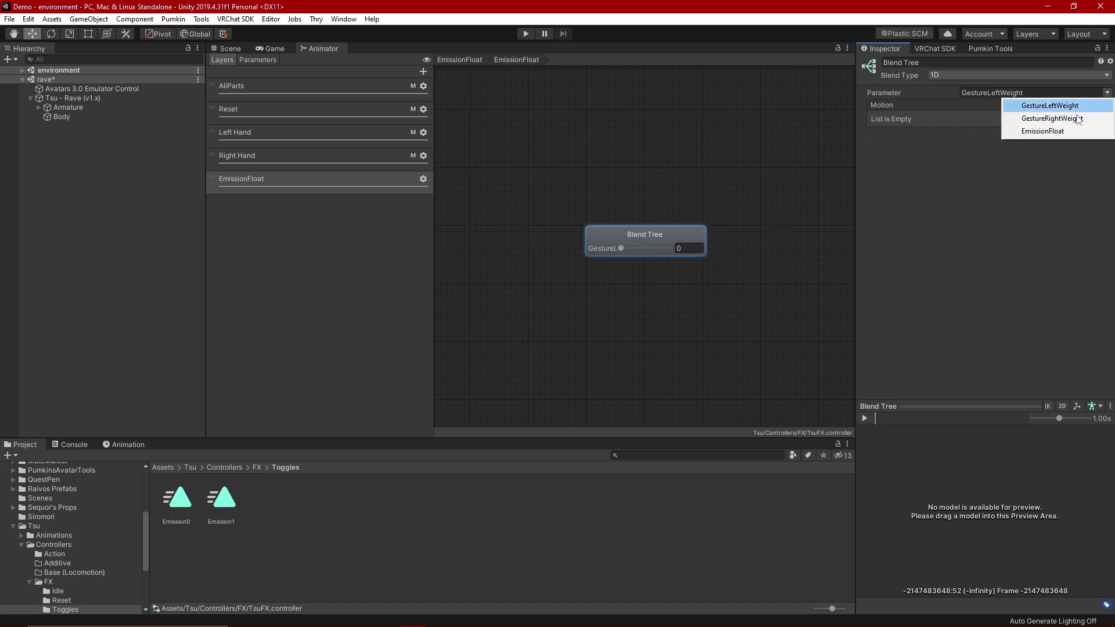
{"action": "left_click", "coordinate": [1053, 131]}
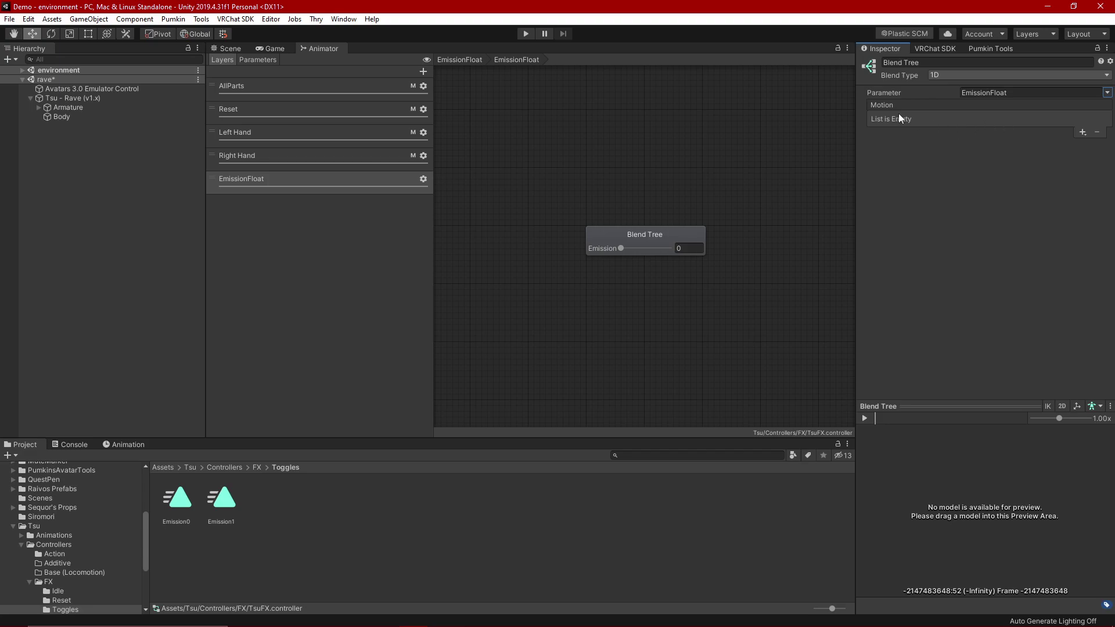
- Add two motion fields to the blend tree and assign the Emission0 clip to the first and Emission1 to the second
{"action": "left_click", "coordinate": [1082, 132]}
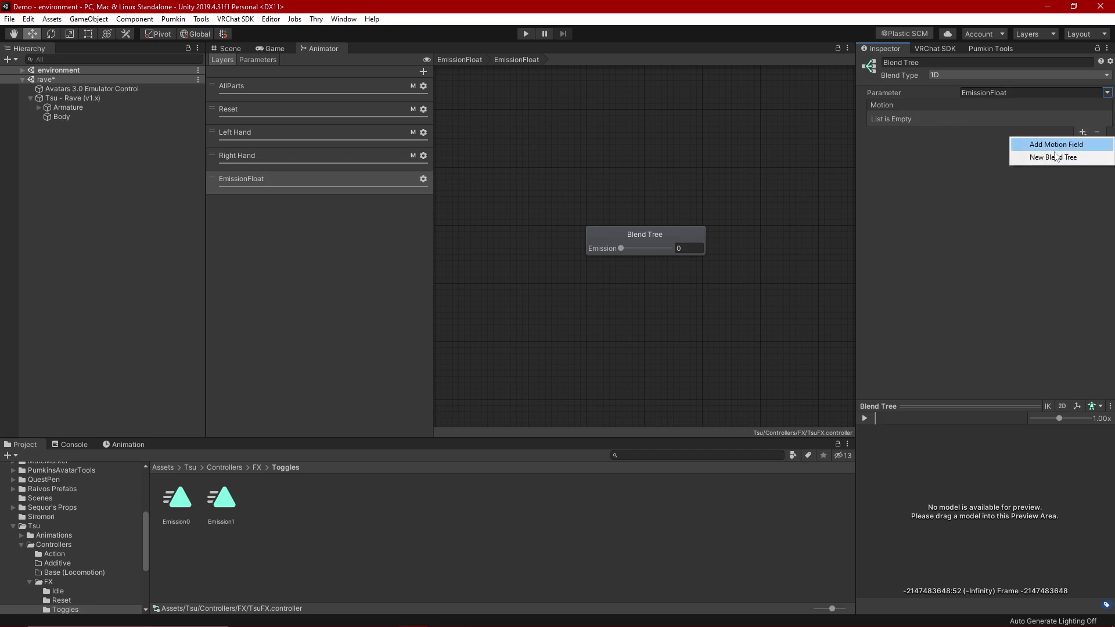
{"action": "left_click", "coordinate": [1053, 144]}
{"action": "left_click", "coordinate": [1081, 134]}
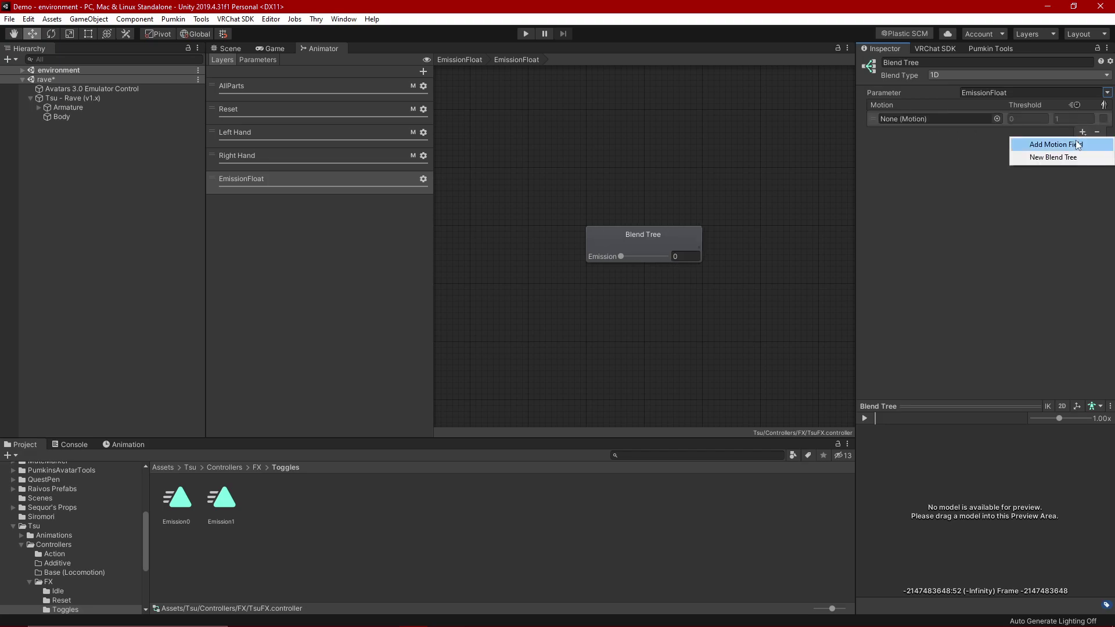
{"action": "left_click", "coordinate": [1072, 143]}
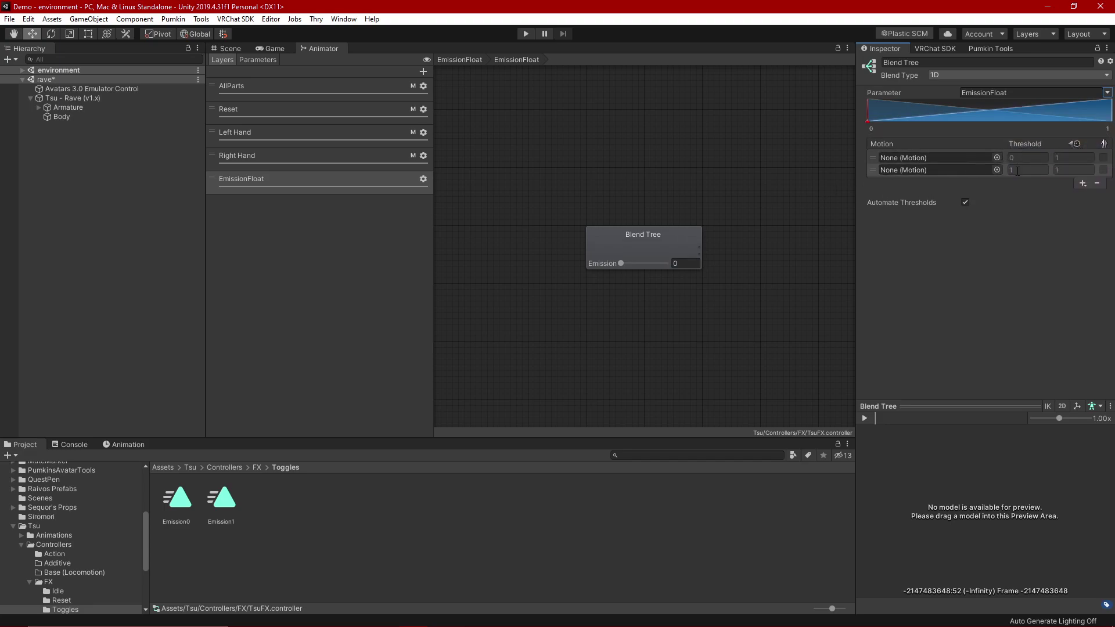
{"action": "left_click_drag", "start_coordinate": [183, 494], "coordinate": [915, 152]}
{"action": "left_click_drag", "start_coordinate": [203, 500], "coordinate": [911, 171]}
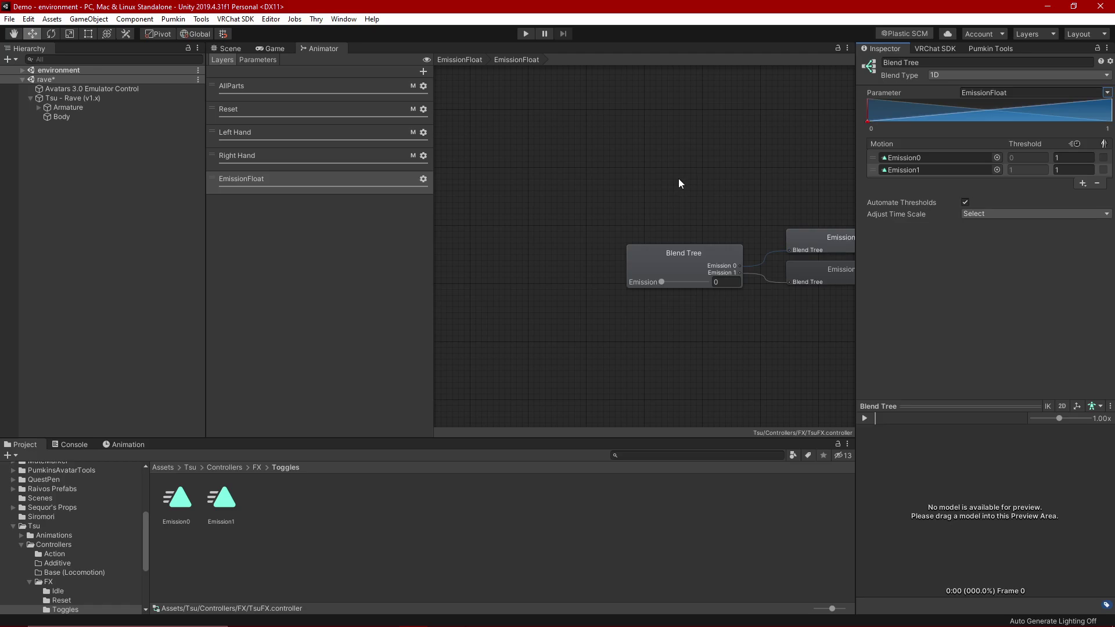
{"action": "middle_click_drag", "start_coordinate": [683, 177], "coordinate": [552, 190]}
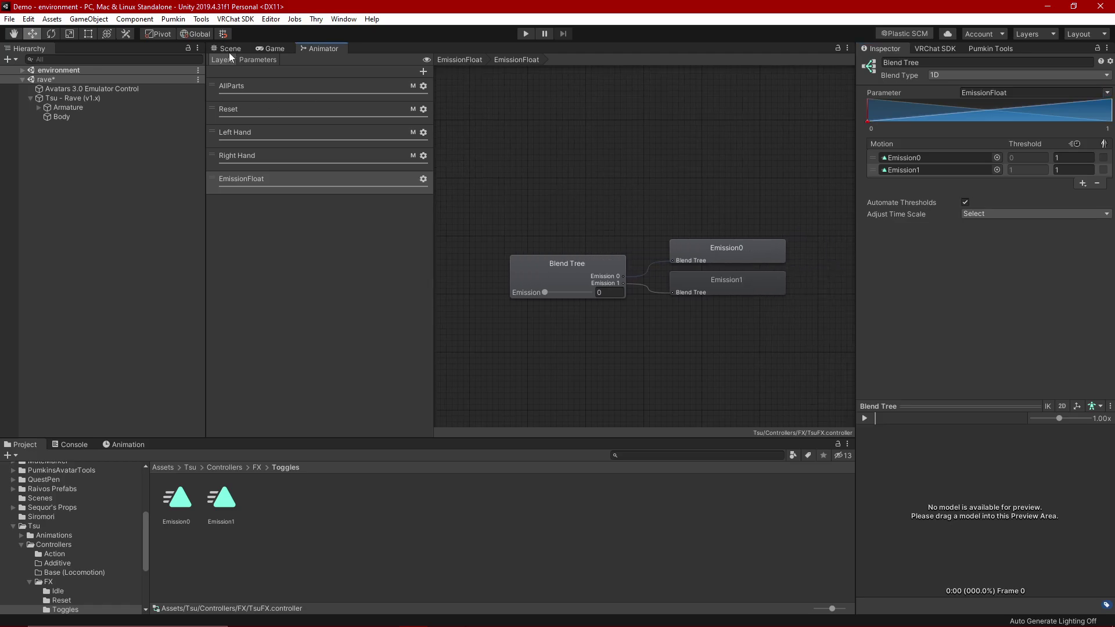
- Show the avatar in the Scene view and open the Params asset from the Controllers/Params folder
{"action": "left_click", "coordinate": [231, 49]}
{"action": "left_click_drag", "start_coordinate": [375, 248], "coordinate": [364, 186], "text": "alt"}
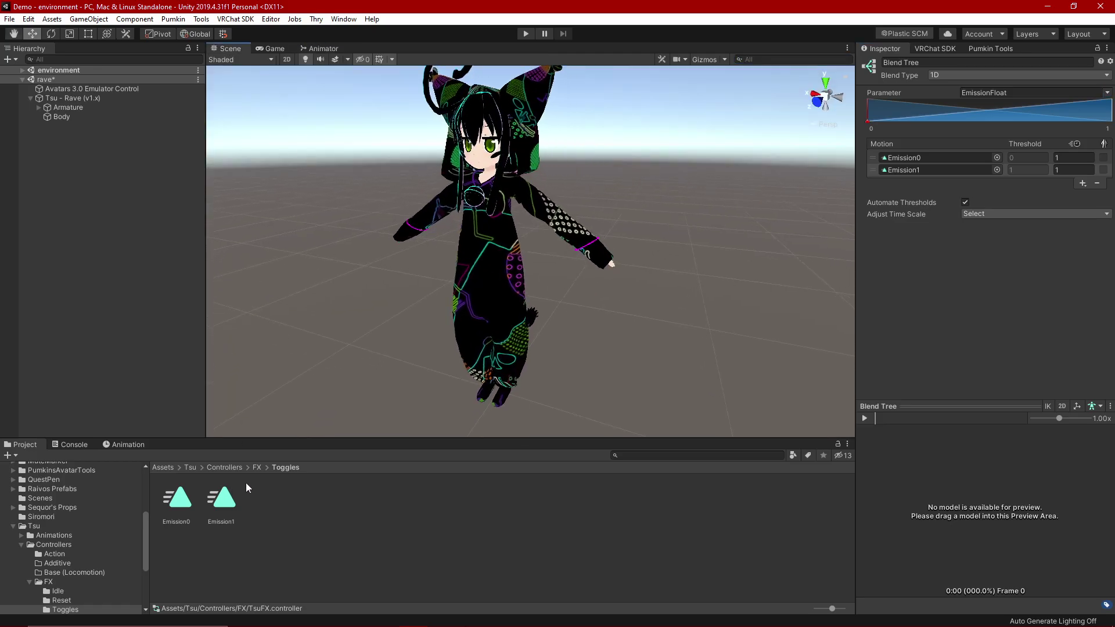
{"action": "left_click", "coordinate": [256, 468]}
{"action": "left_click_drag", "start_coordinate": [396, 230], "coordinate": [392, 252], "text": "alt"}
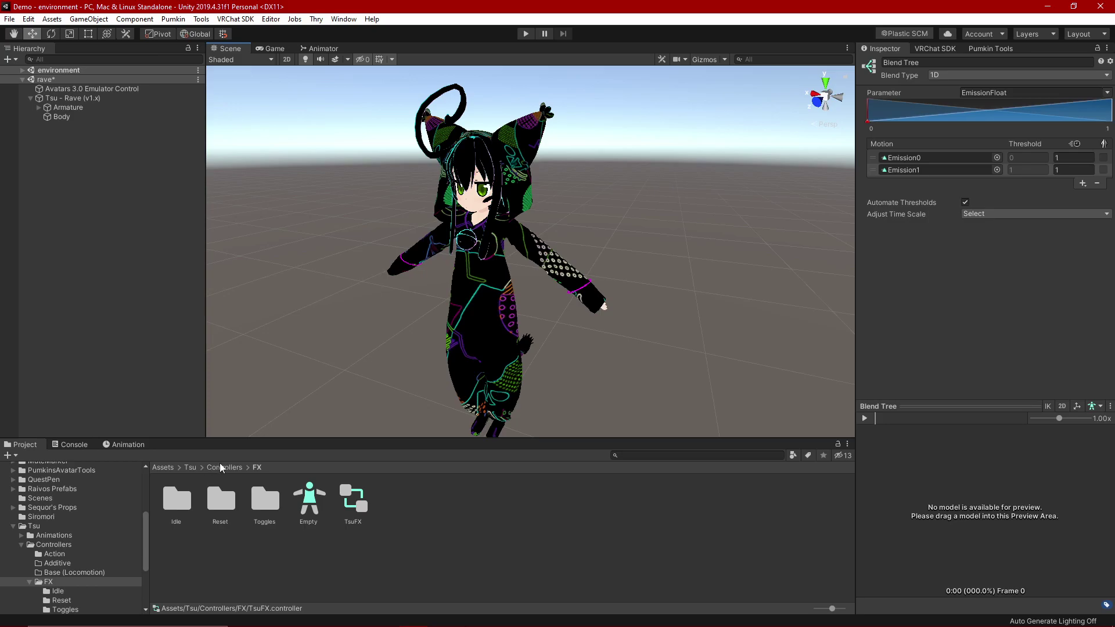
{"action": "left_click", "coordinate": [224, 467]}
{"action": "left_click", "coordinate": [425, 537]}
{"action": "double_click", "coordinate": [435, 514]}
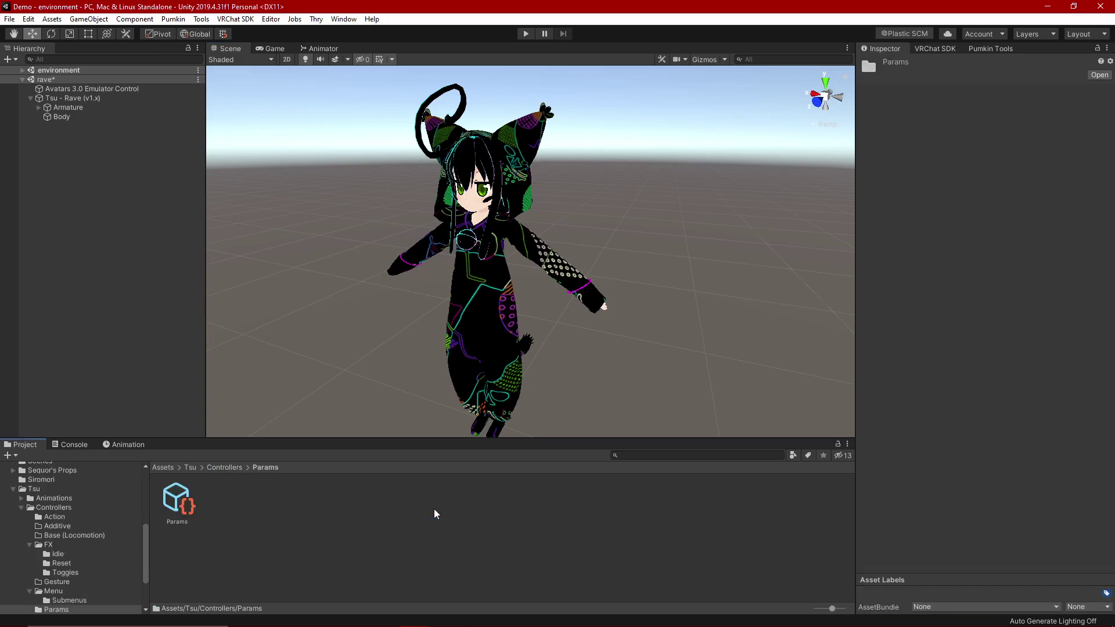
{"action": "left_click", "coordinate": [181, 506]}
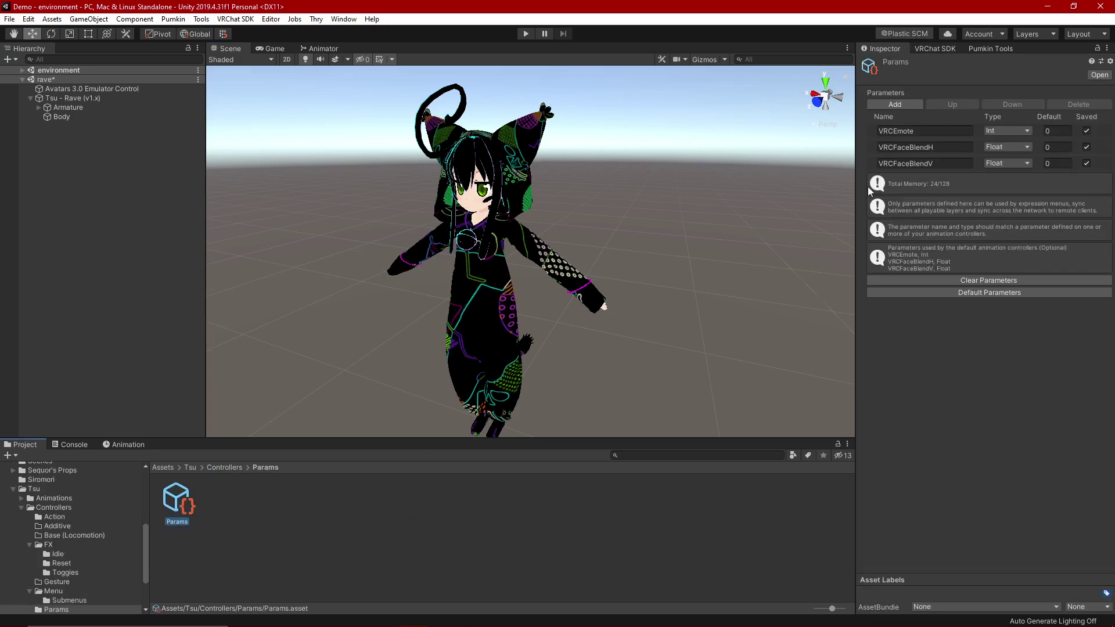
- Add a Float expression parameter named EmissionFloat to Params and compare its name with the TsuFX controller's parameters
{"action": "left_click", "coordinate": [894, 104]}
{"action": "left_click", "coordinate": [936, 181]}
{"action": "type", "text": "Emiss"}
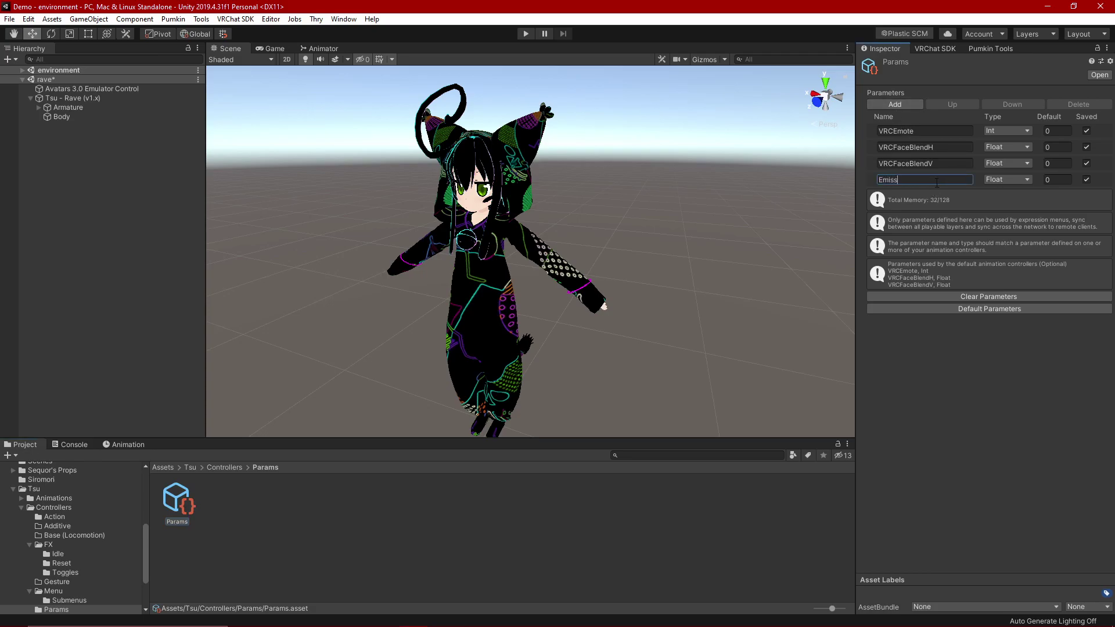
{"action": "type", "text": "ionFloatr"}
{"action": "left_click", "coordinate": [319, 49]}
{"action": "left_click", "coordinate": [258, 59]}
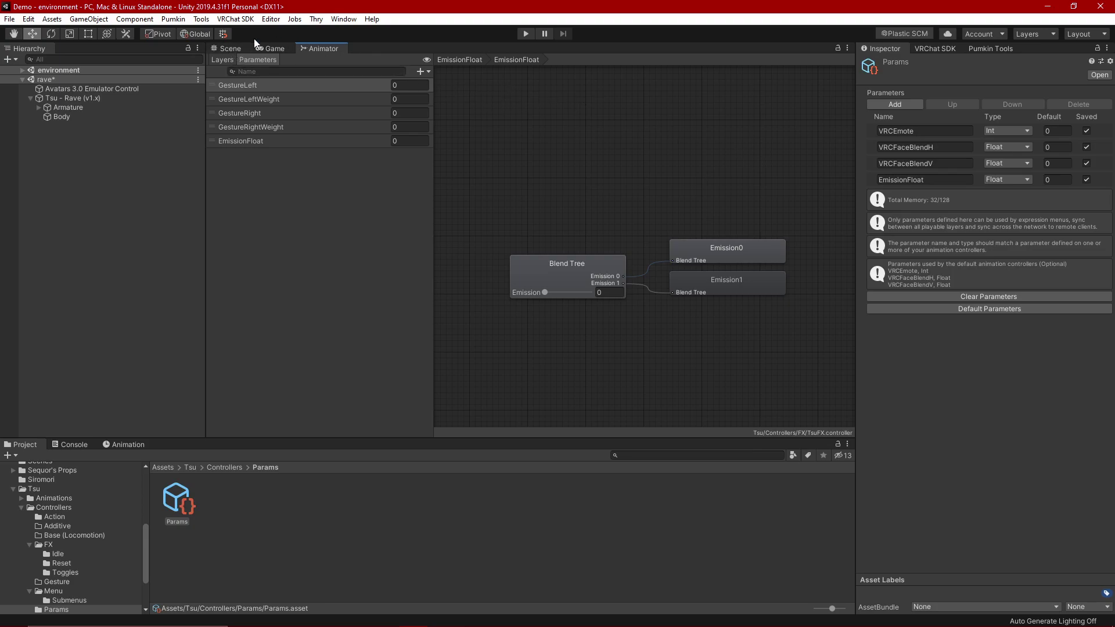
{"action": "left_click", "coordinate": [230, 49]}
- Create a new VRChat expressions menu asset in the Controllers/Menu/Submenus folder
{"action": "left_click", "coordinate": [225, 486]}
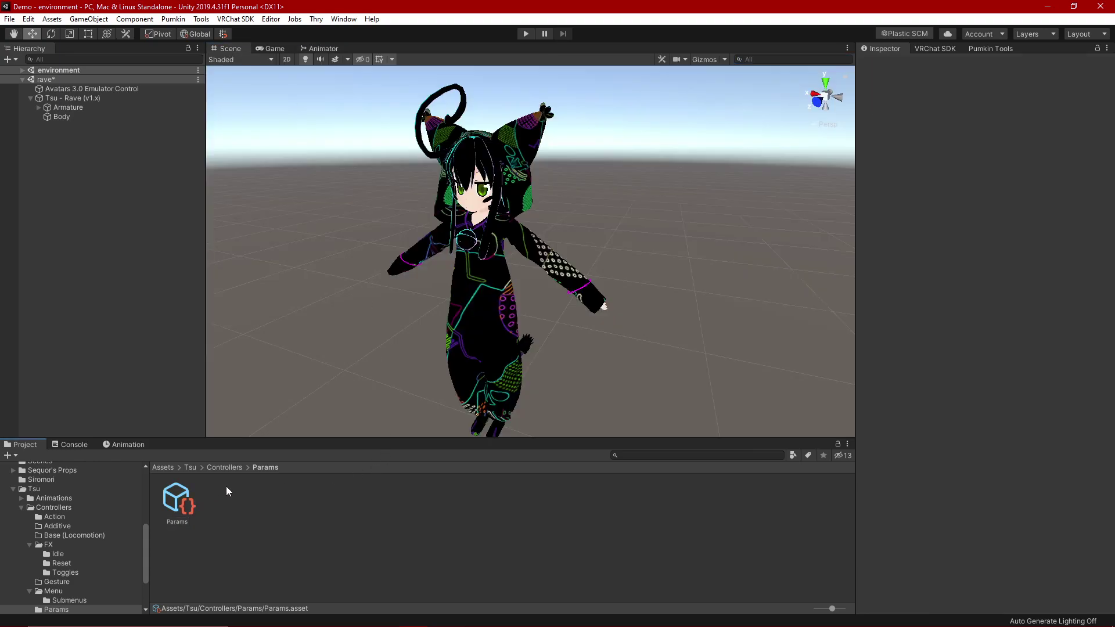
{"action": "left_click", "coordinate": [226, 468]}
{"action": "double_click", "coordinate": [396, 501]}
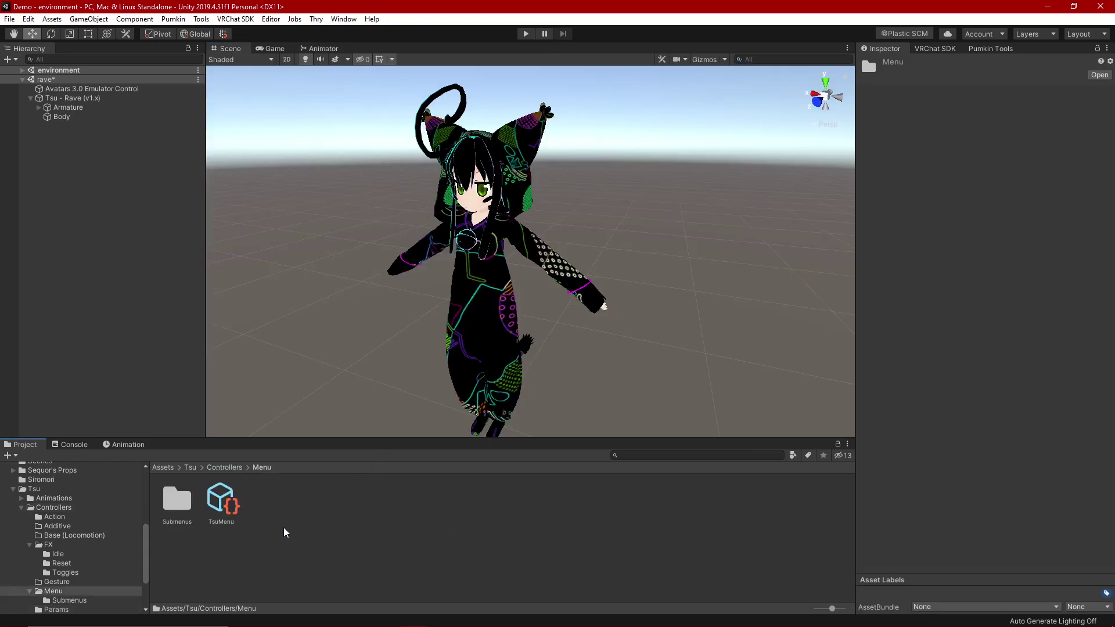
{"action": "left_click", "coordinate": [218, 504]}
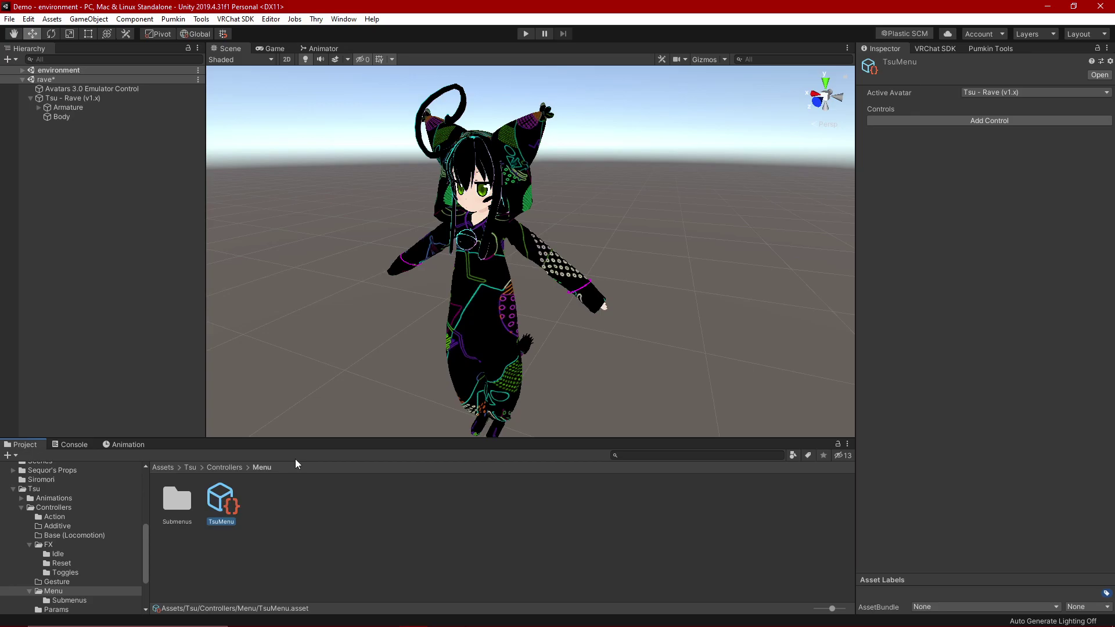
{"action": "double_click", "coordinate": [177, 498]}
{"action": "right_click", "coordinate": [281, 510]}
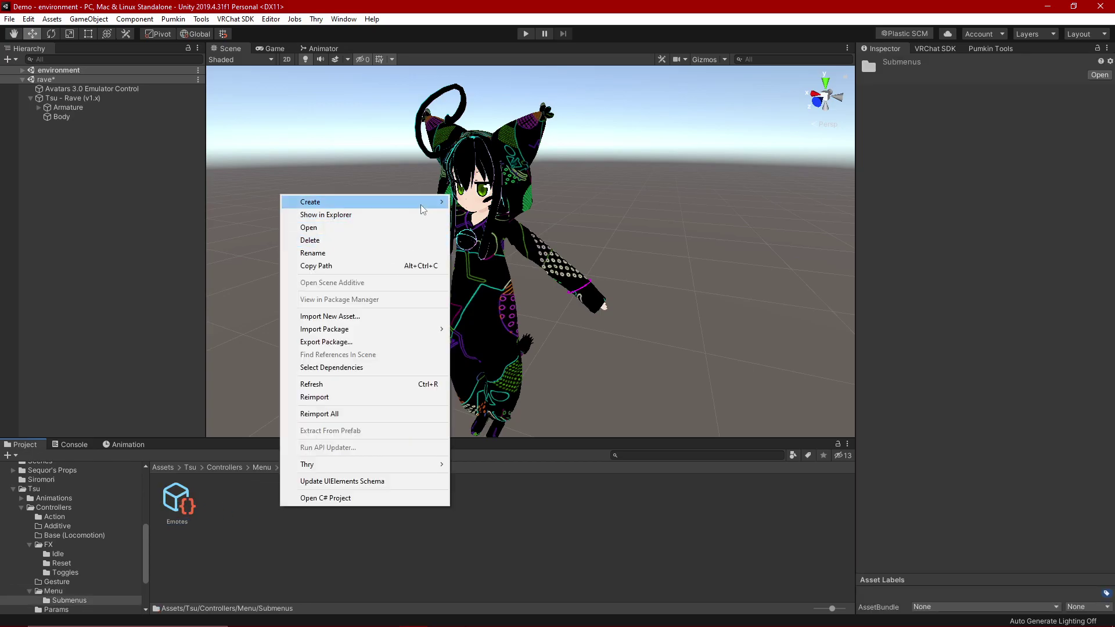
{"action": "mouse_move", "coordinate": [423, 203]}
{"action": "right_click", "coordinate": [271, 533]}
{"action": "right_click", "coordinate": [268, 490]}
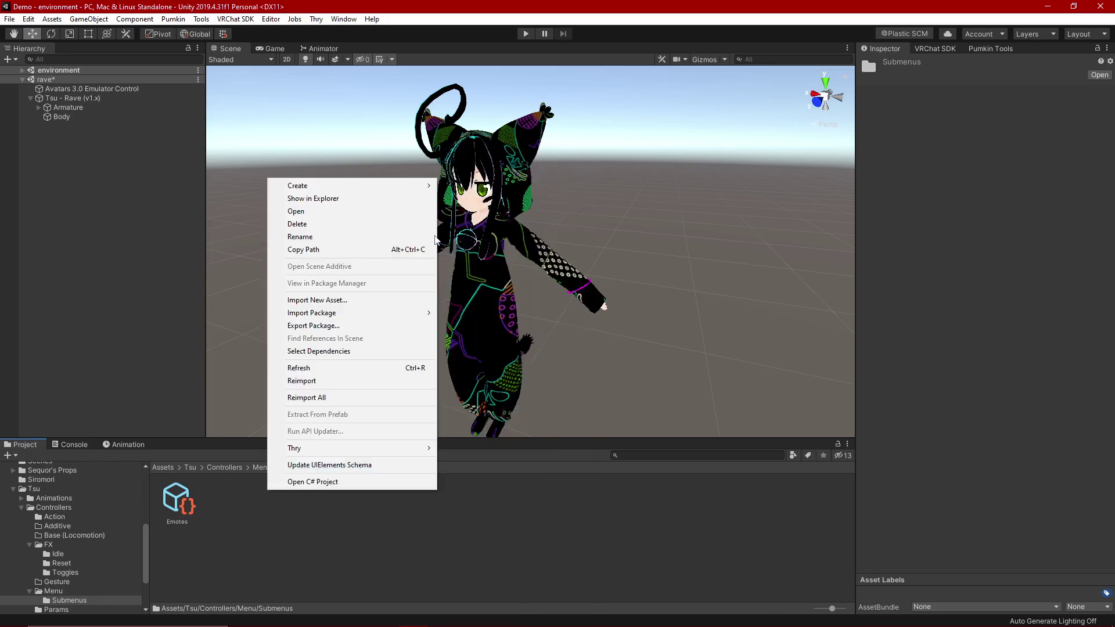
{"action": "mouse_move", "coordinate": [424, 191]}
{"action": "mouse_move", "coordinate": [531, 148]}
{"action": "mouse_move", "coordinate": [615, 151]}
{"action": "left_click", "coordinate": [687, 162]}
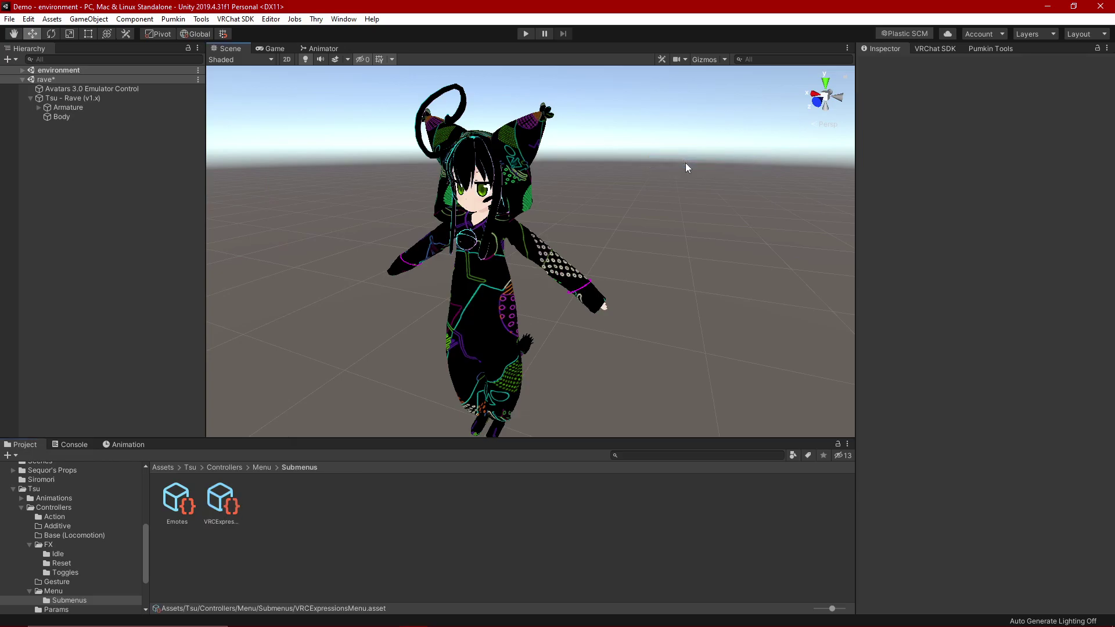
- Rename the new expressions menu asset as Customization
{"action": "left_click", "coordinate": [230, 511]}
{"action": "left_click", "coordinate": [231, 512]}
{"action": "key", "text": "BackSpace"}
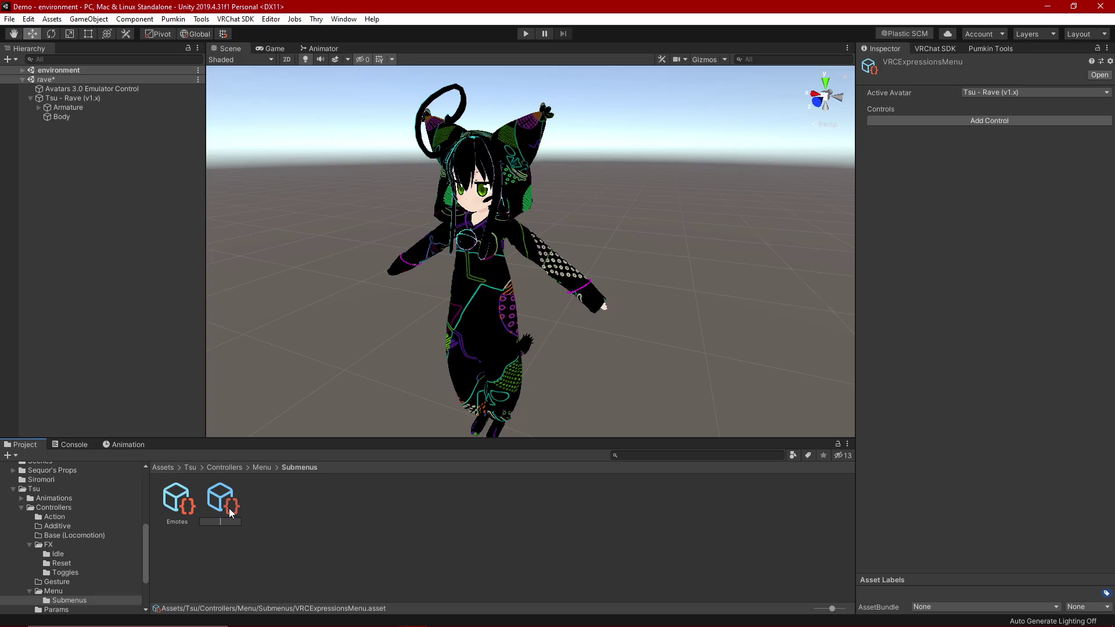
{"action": "type", "text": "Customization"}
{"action": "key", "text": "Return"}
{"action": "left_click", "coordinate": [299, 513]}
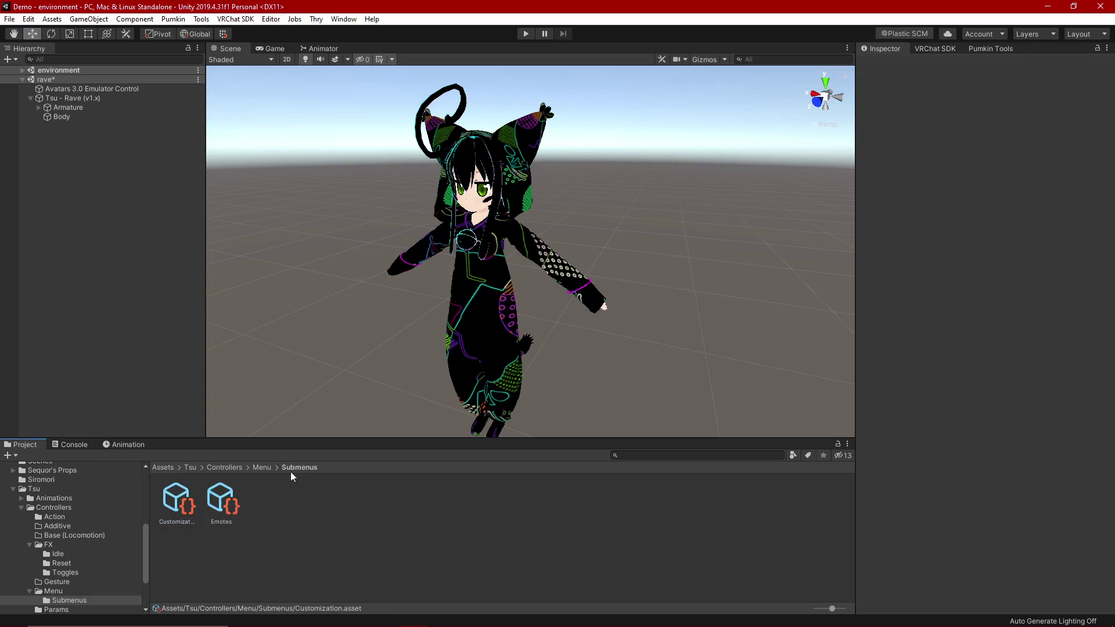
- Check the controls of the TsuMenu asset in the Menu folder, then return to the Submenus folder
{"action": "left_click", "coordinate": [266, 466]}
{"action": "left_click", "coordinate": [233, 502]}
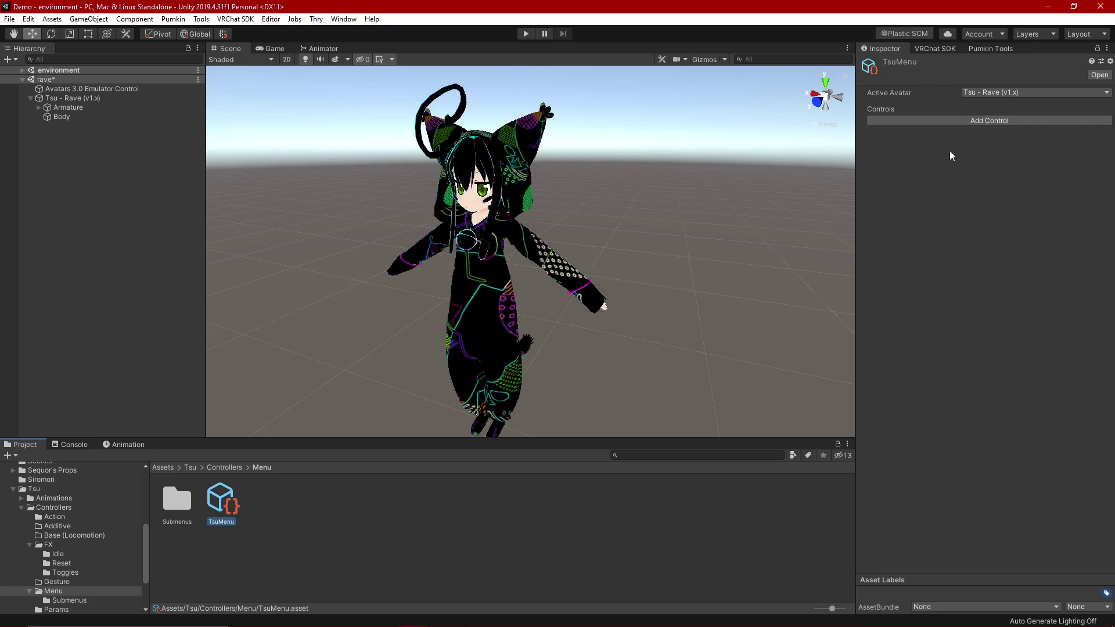
{"action": "left_click", "coordinate": [354, 515]}
{"action": "double_click", "coordinate": [178, 500]}
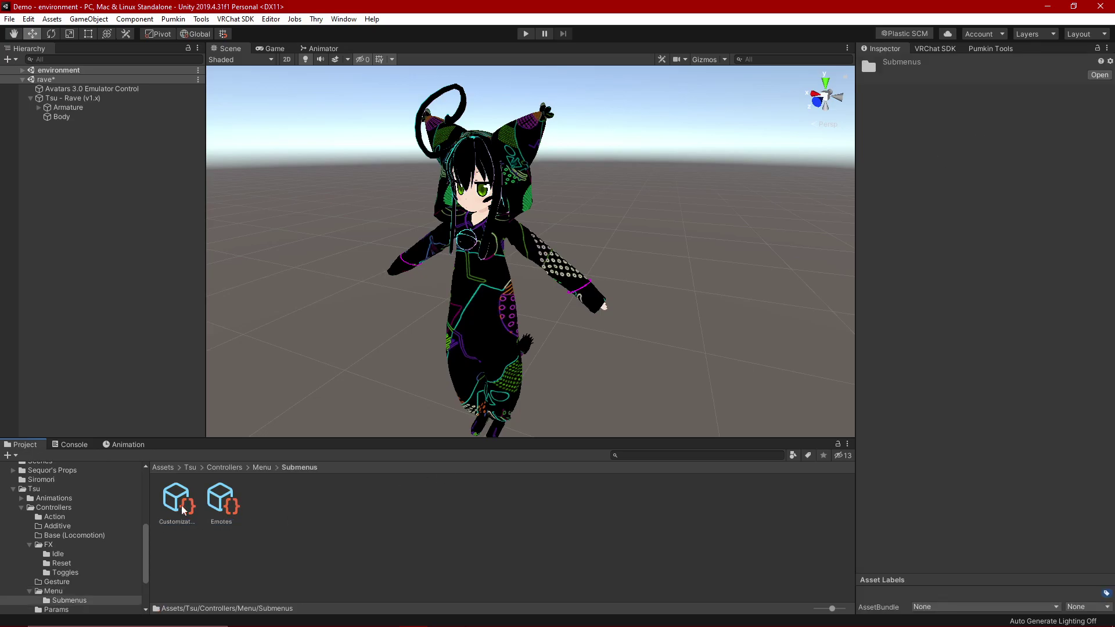
- Add a control named Emission to the Customization expressions menu
{"action": "left_click", "coordinate": [189, 510]}
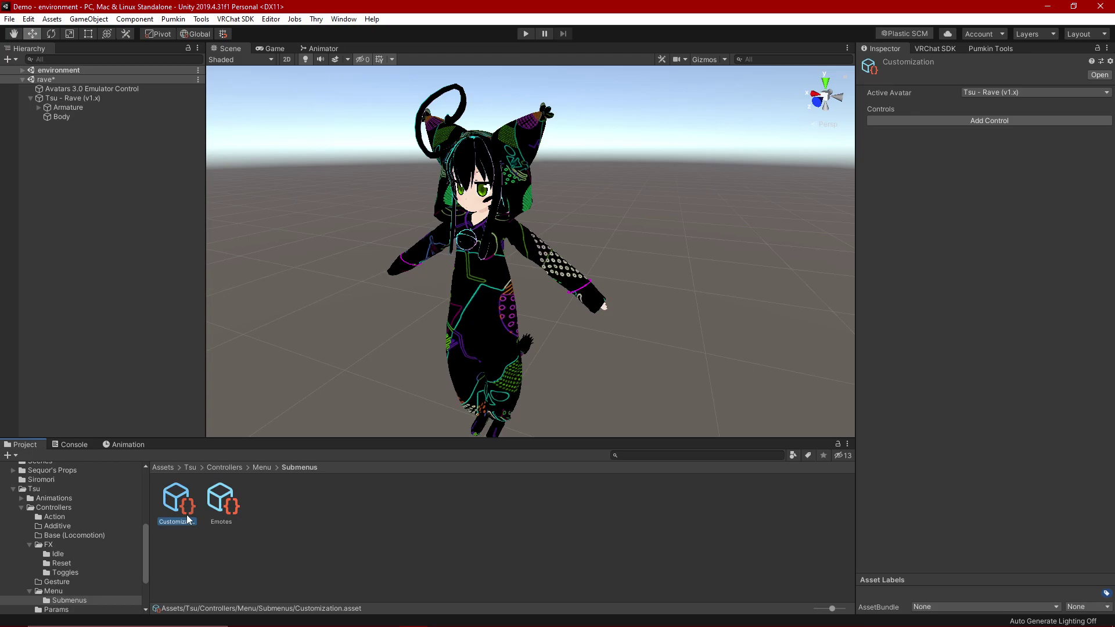
{"action": "left_click", "coordinate": [998, 122]}
{"action": "left_click", "coordinate": [989, 147]}
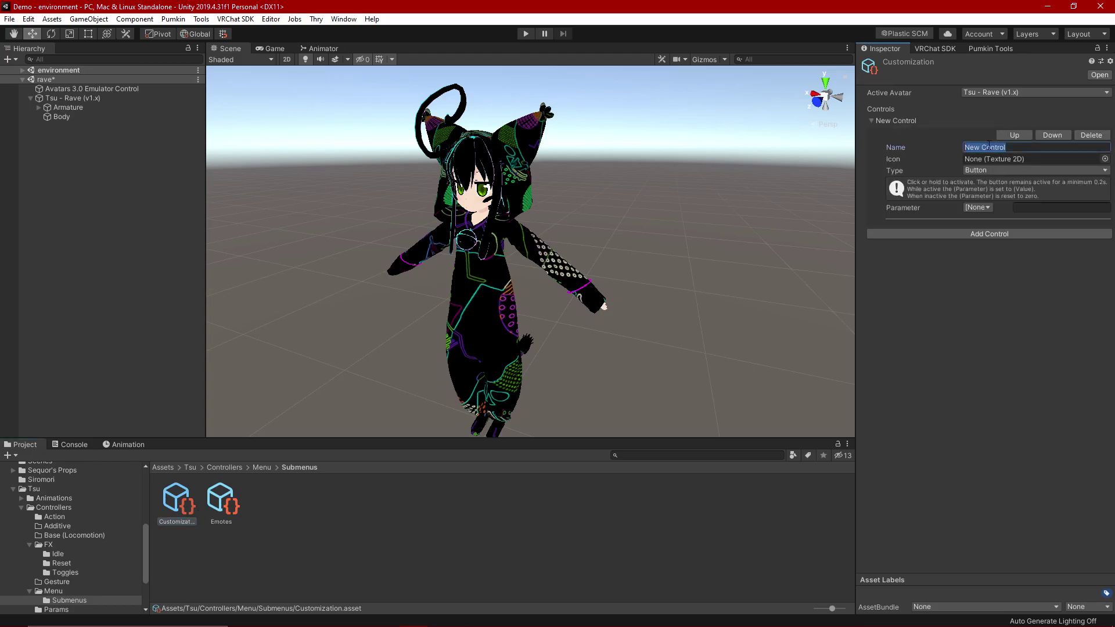
{"action": "type", "text": "Emission"}
- Make the Emission control a Radial Puppet with EmissionFloat as its rotation parameter
{"action": "left_click", "coordinate": [973, 168]}
{"action": "left_click", "coordinate": [997, 246]}
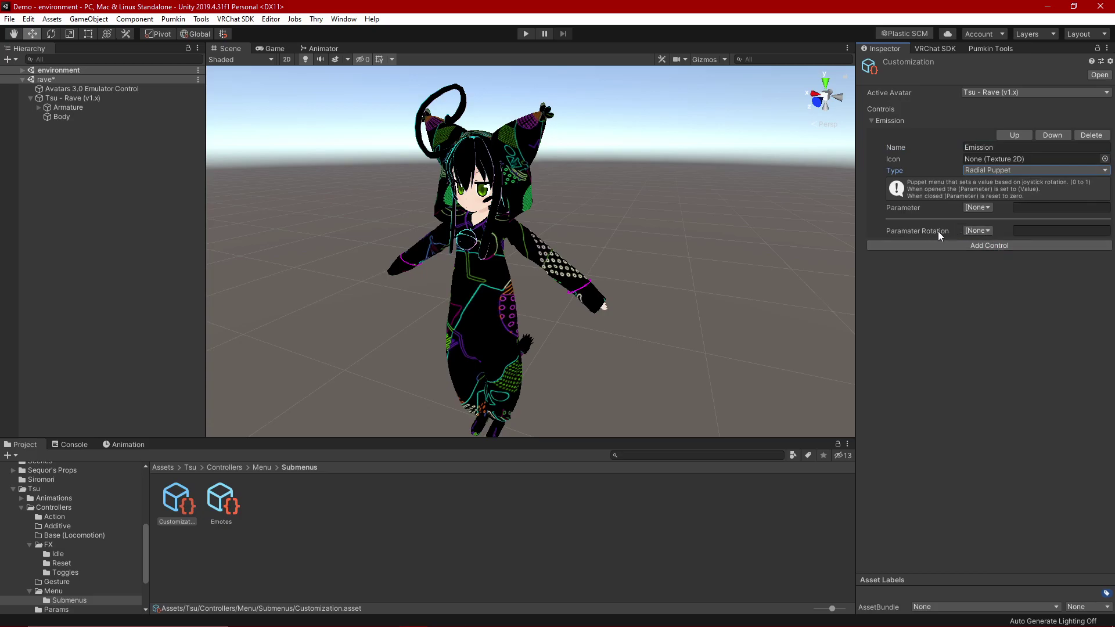
{"action": "left_click", "coordinate": [972, 231]}
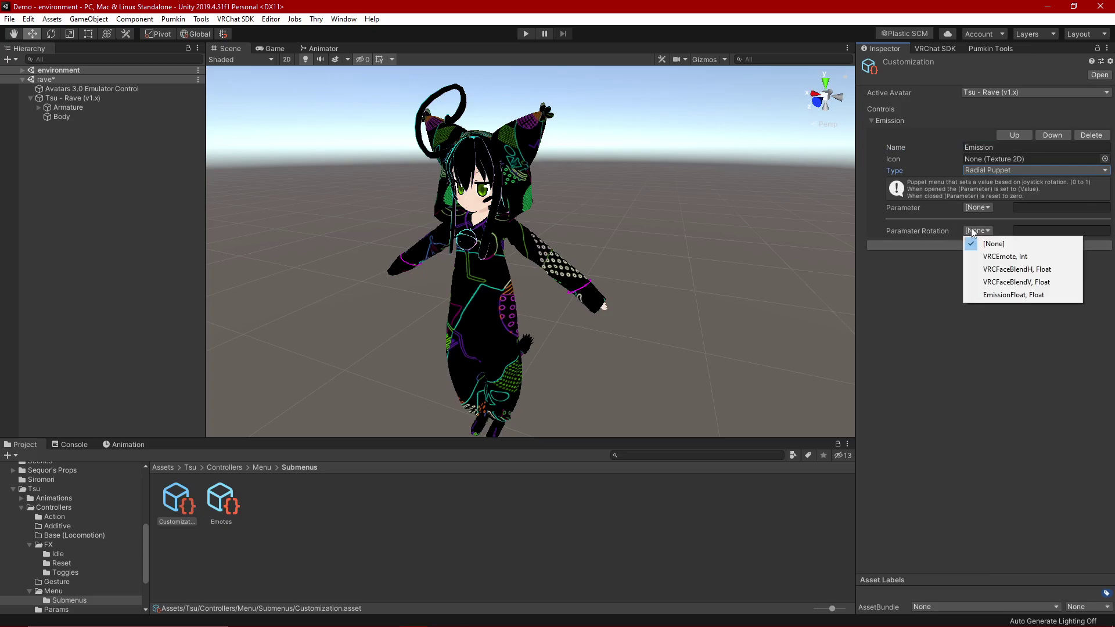
{"action": "left_click", "coordinate": [983, 295]}
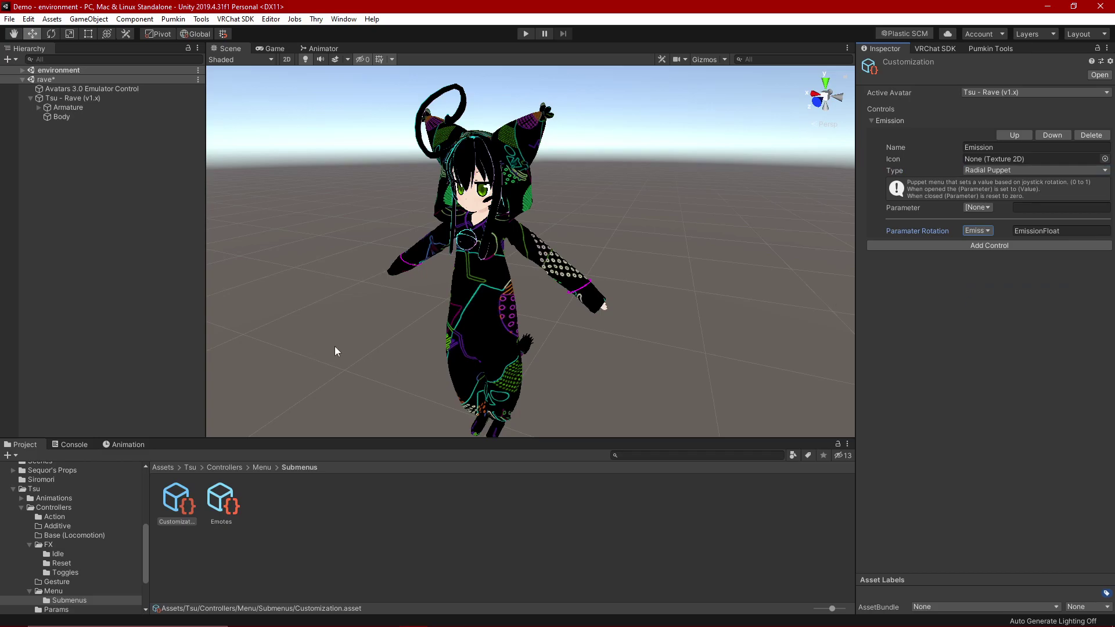
{"action": "left_click", "coordinate": [298, 493]}
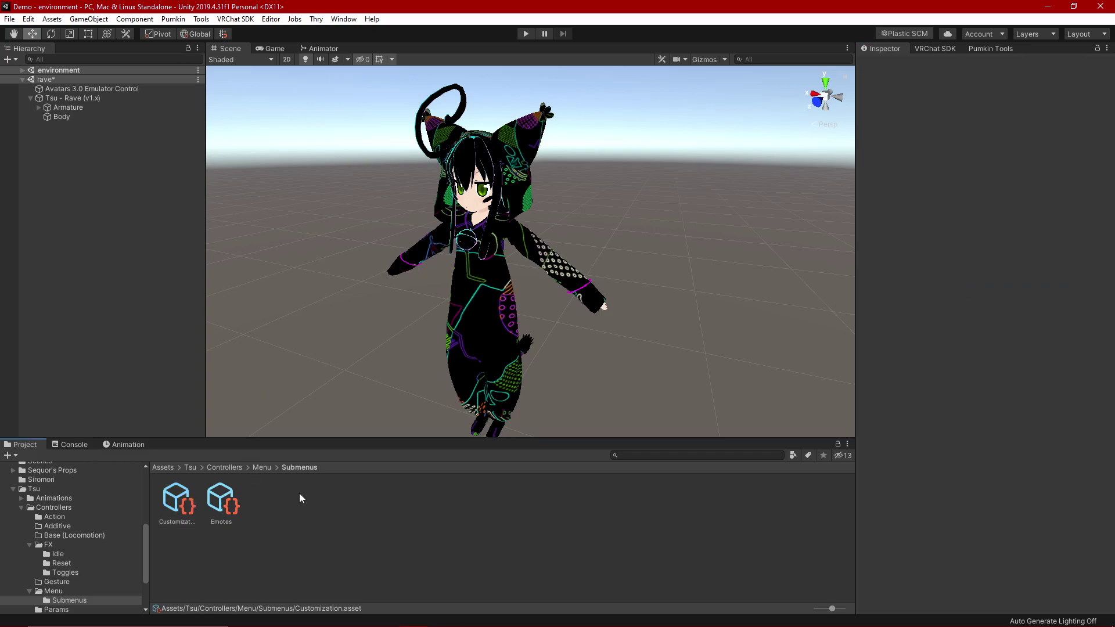
- Add a control named Customization to the TsuMenu asset in the Controllers/Menu folder
{"action": "left_click", "coordinate": [263, 467]}
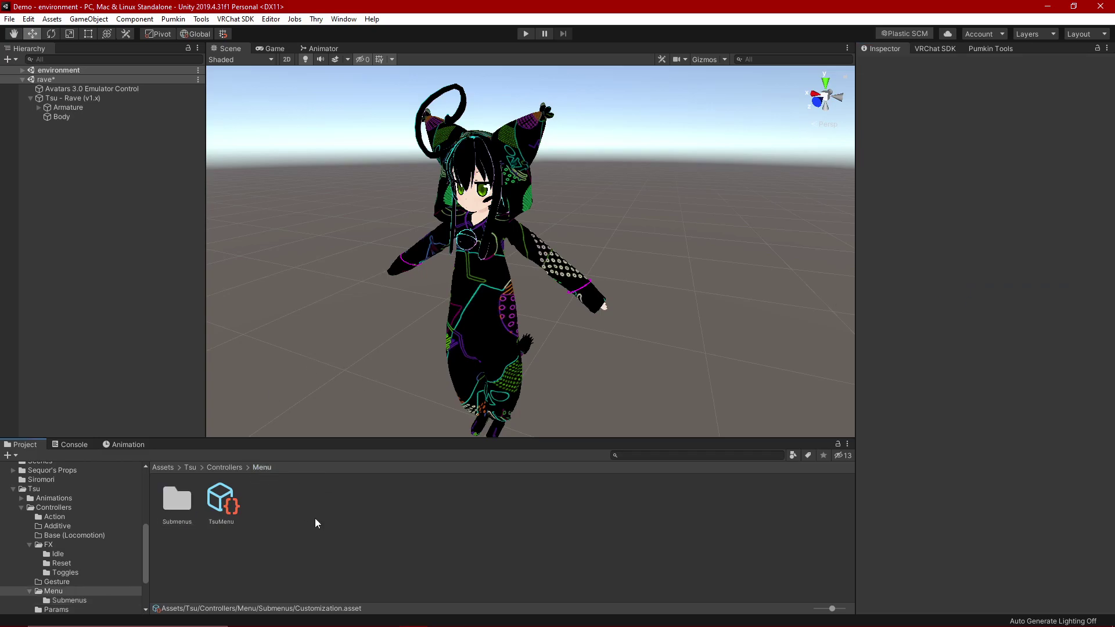
{"action": "left_click", "coordinate": [220, 503]}
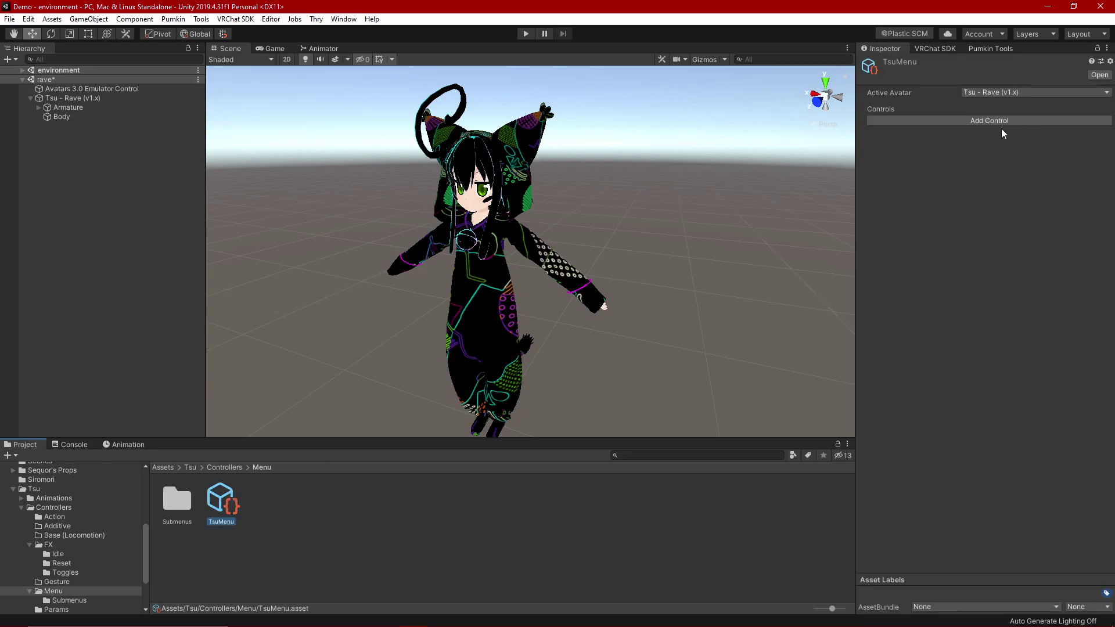
{"action": "left_click", "coordinate": [983, 123]}
{"action": "left_click", "coordinate": [992, 147]}
{"action": "type", "text": "E"}
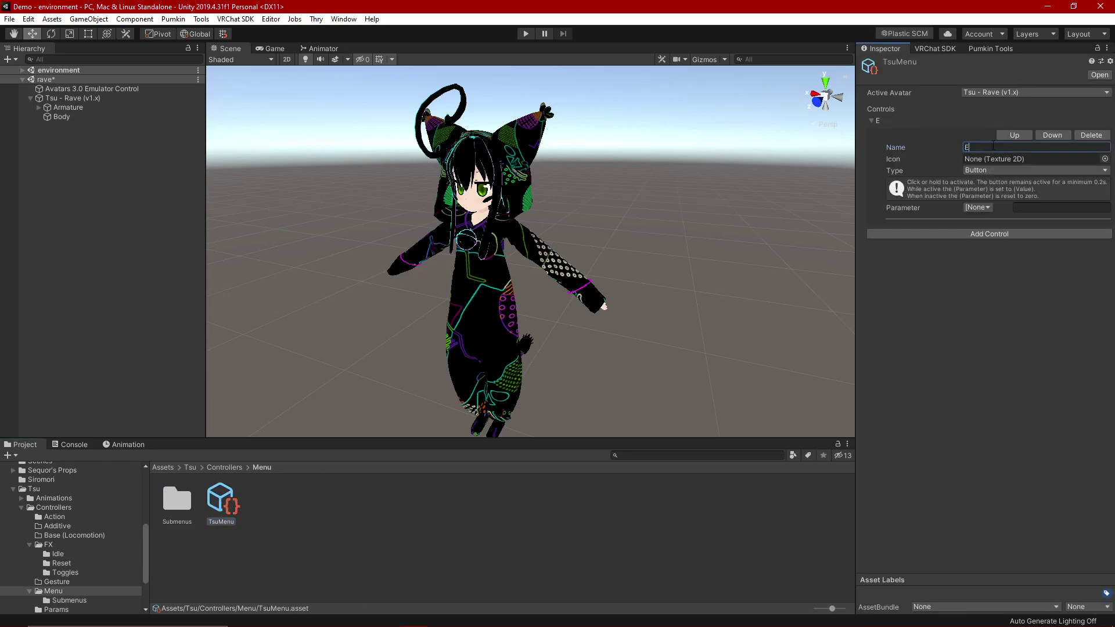
{"action": "type", "text": "ustomization"}
- Set TsuMenu's Customization control to the Sub Menu type and assign the Customization expressions menu to it
{"action": "left_click", "coordinate": [995, 170]}
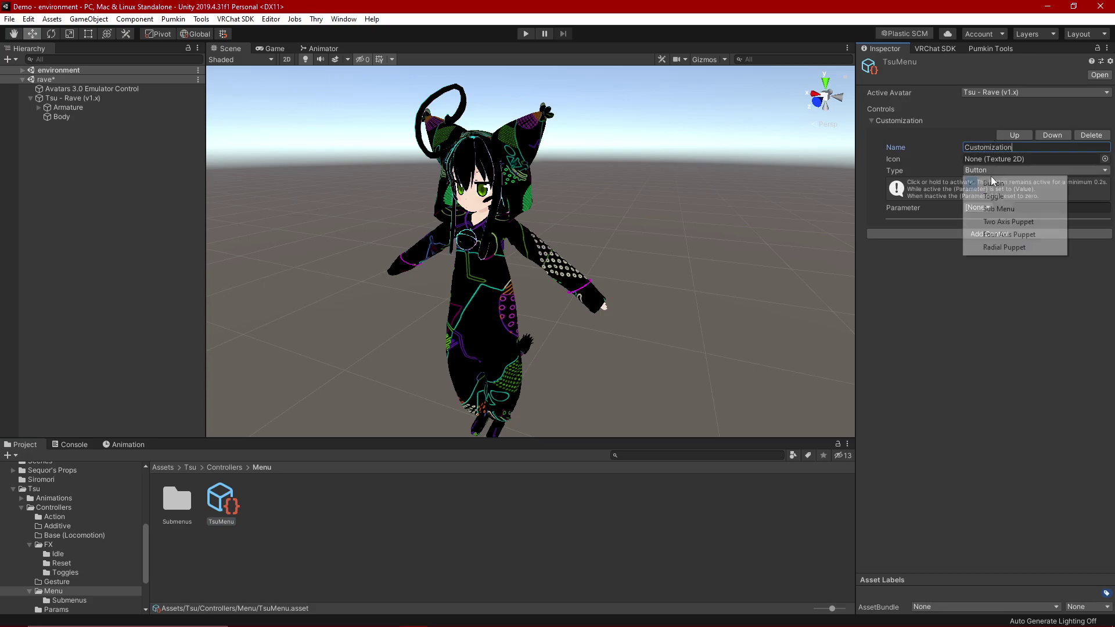
{"action": "left_click", "coordinate": [995, 209]}
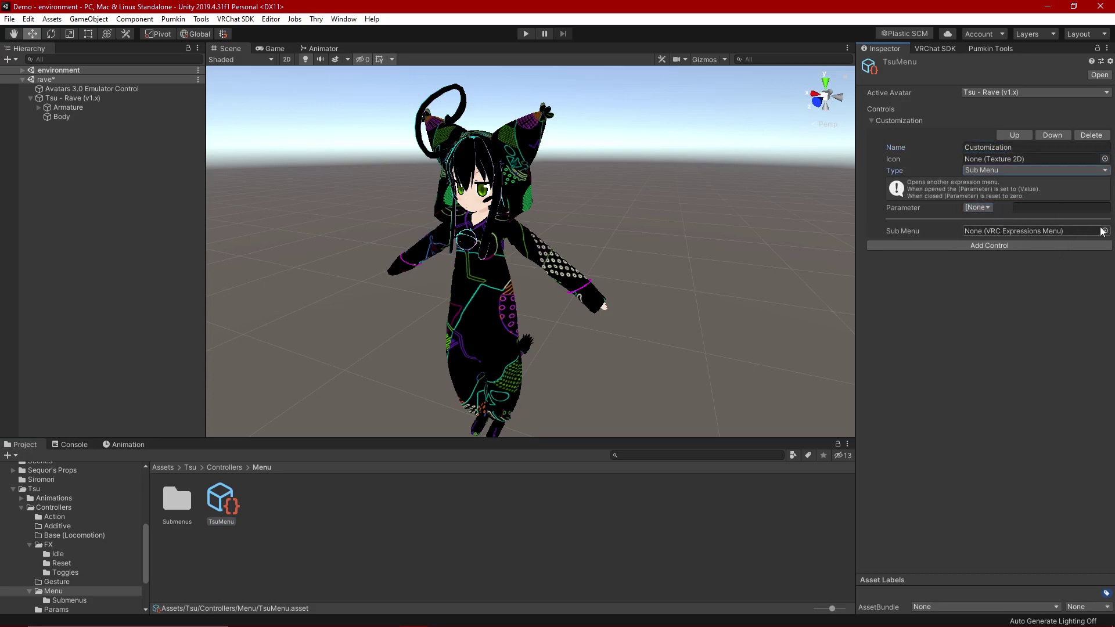
{"action": "left_click", "coordinate": [1104, 231]}
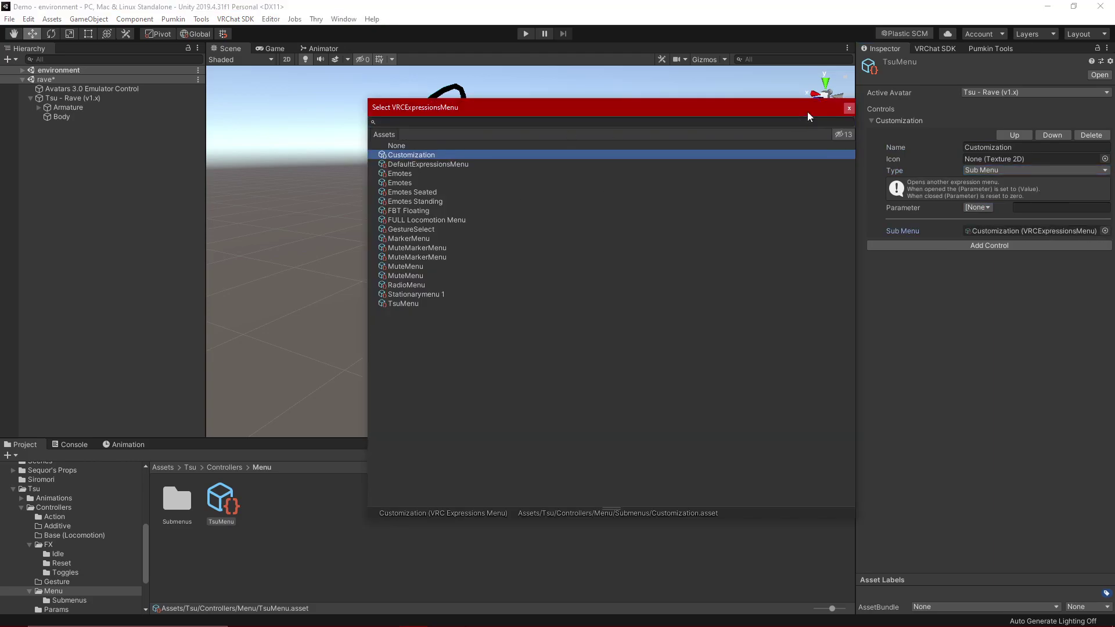
{"action": "left_click", "coordinate": [848, 108]}
{"action": "left_click", "coordinate": [654, 204]}
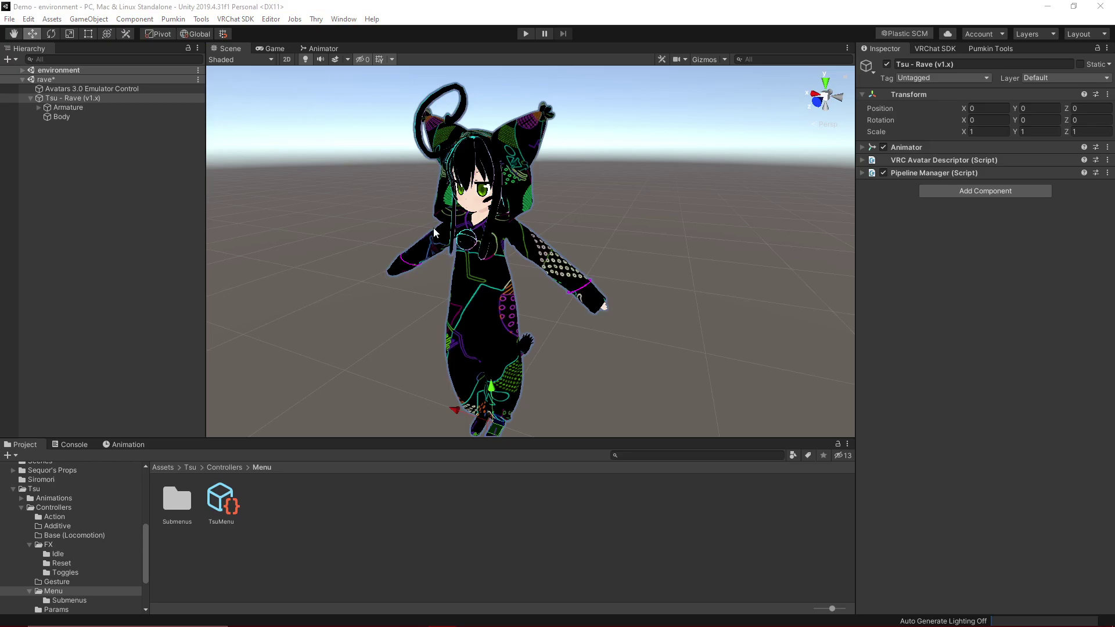
- Run the scene in Play mode and test the Customization submenu's Emission radial on the avatar by raising EmissionFloat to about 0.115
{"action": "left_click", "coordinate": [524, 33]}
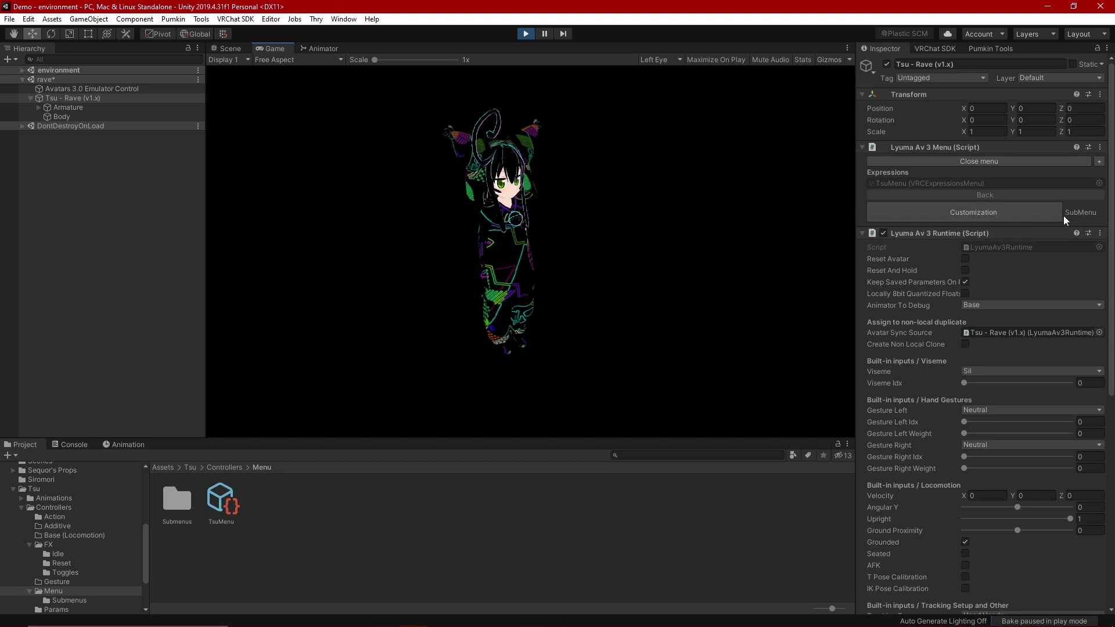
{"action": "left_click", "coordinate": [1003, 212]}
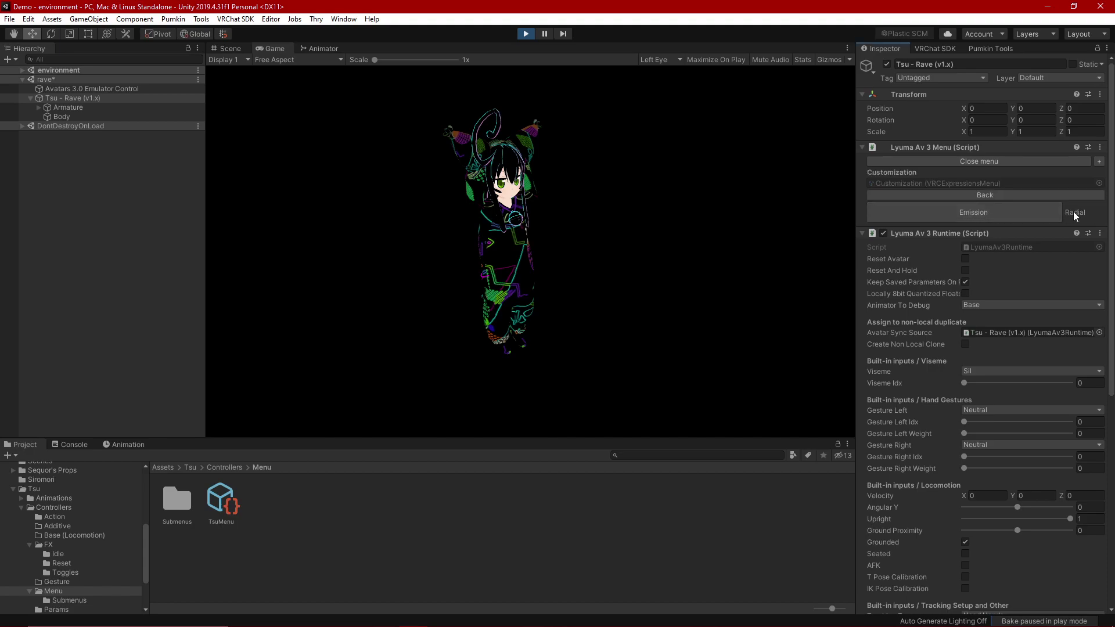
{"action": "left_click", "coordinate": [992, 212]}
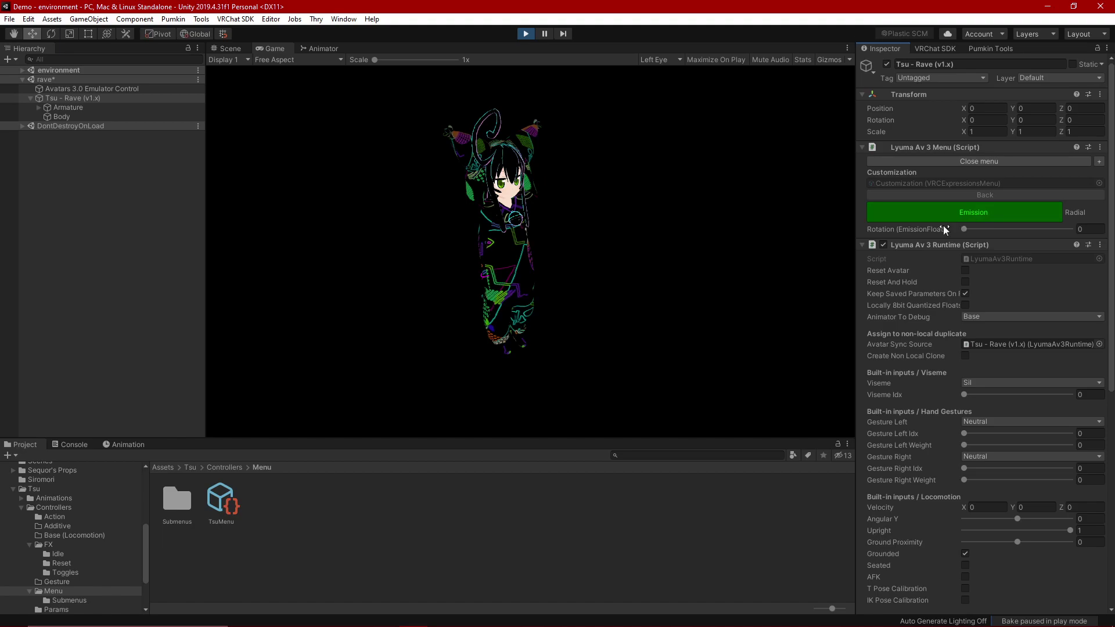
{"action": "mouse_move", "coordinate": [963, 228]}
{"action": "left_mouse_down"}
{"action": "mouse_move", "coordinate": [1064, 226]}
{"action": "mouse_move", "coordinate": [1001, 240]}
{"action": "mouse_move", "coordinate": [1039, 246]}
{"action": "mouse_move", "coordinate": [981, 249]}
{"action": "mouse_move", "coordinate": [1050, 243]}
{"action": "mouse_move", "coordinate": [960, 245]}
{"action": "left_mouse_up"}
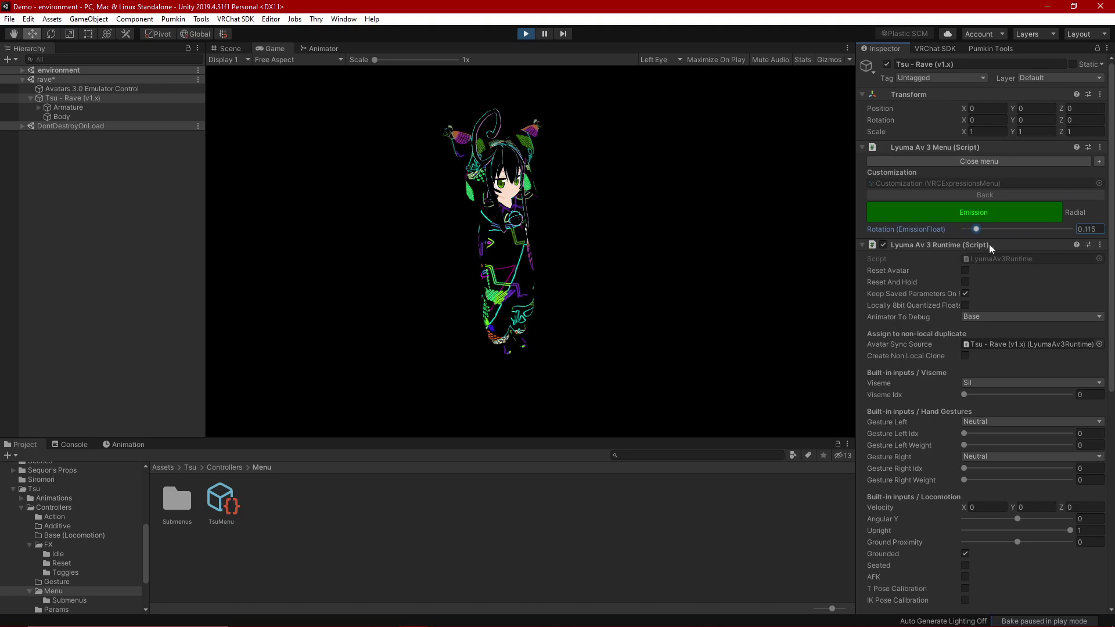